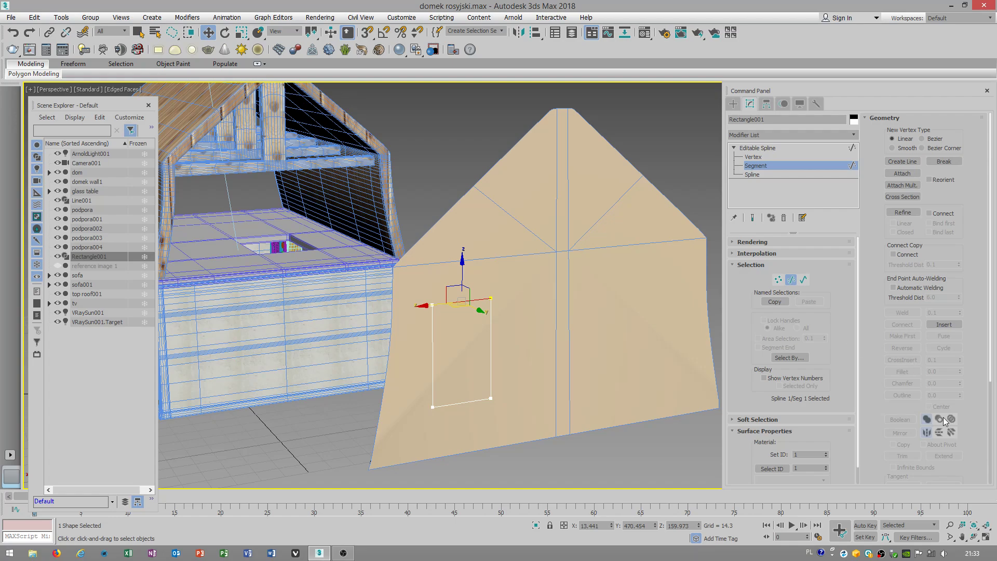
# Repeatedly divide the rectangle's top segment to add evenly spaced vertices along it
pyautogui.scroll(-3, 934, 276)
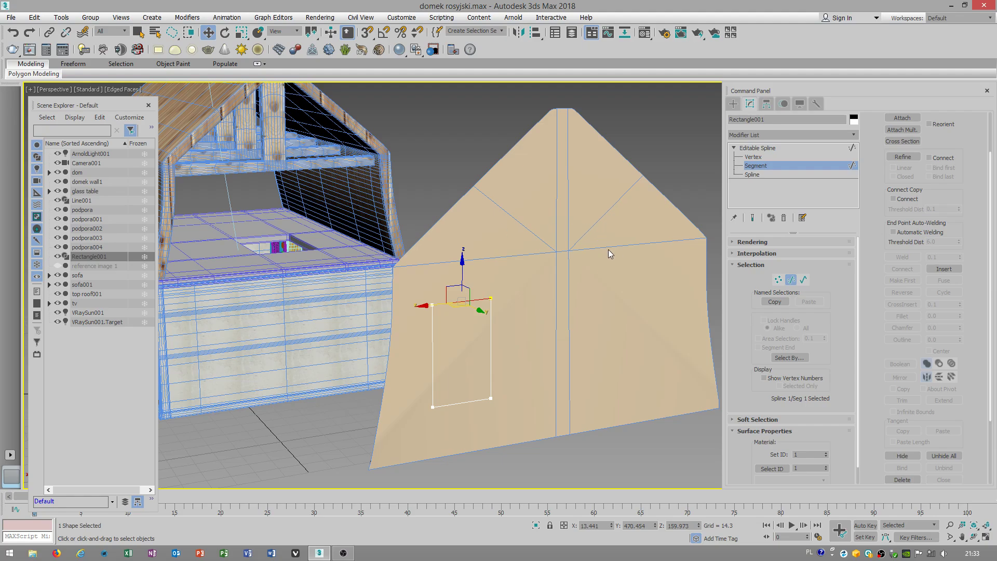
pyautogui.moveTo(609, 253); pyautogui.dragTo(493, 196, button='middle')
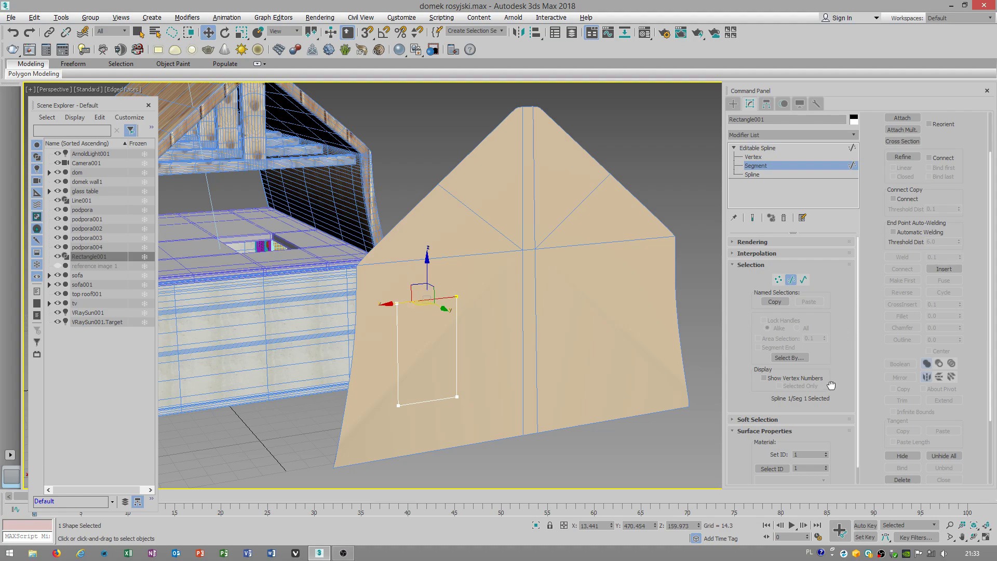
pyautogui.moveTo(831, 385); pyautogui.dragTo(881, 245)
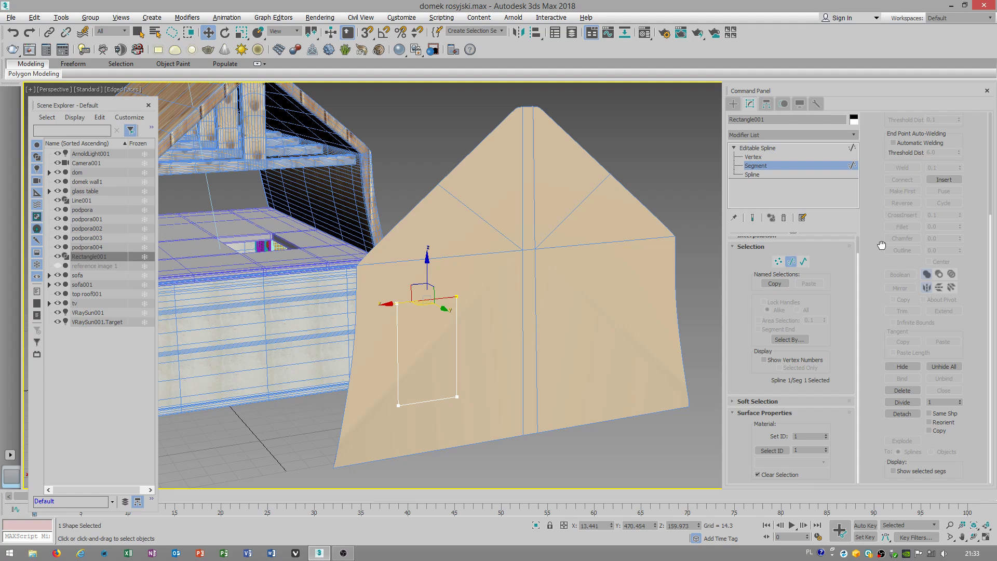
pyautogui.click(907, 405)
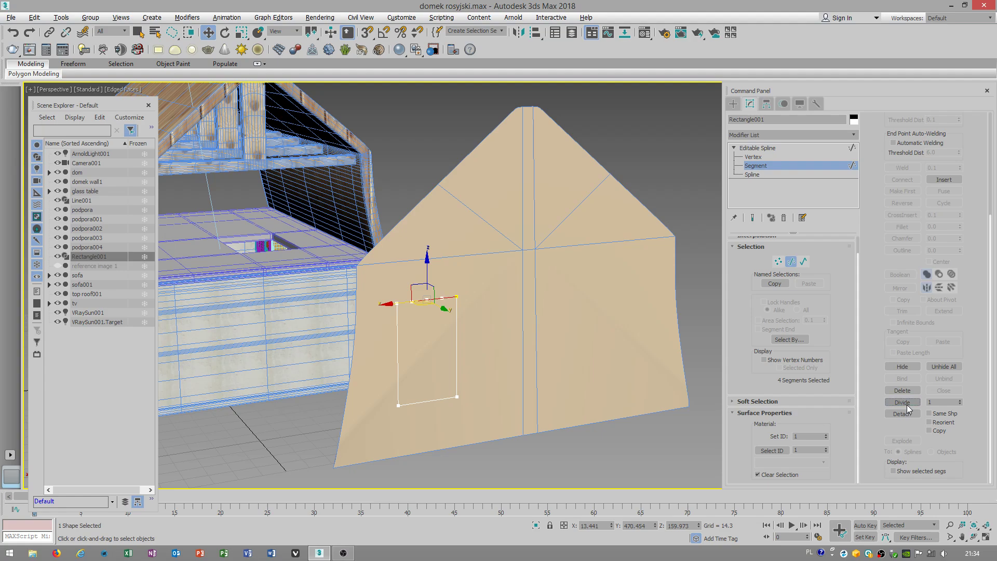
# Select the middle vertex of the rectangle's top edge and enable soft selection with a bubble of 0.5
pyautogui.click(778, 261)
pyautogui.click(430, 299)
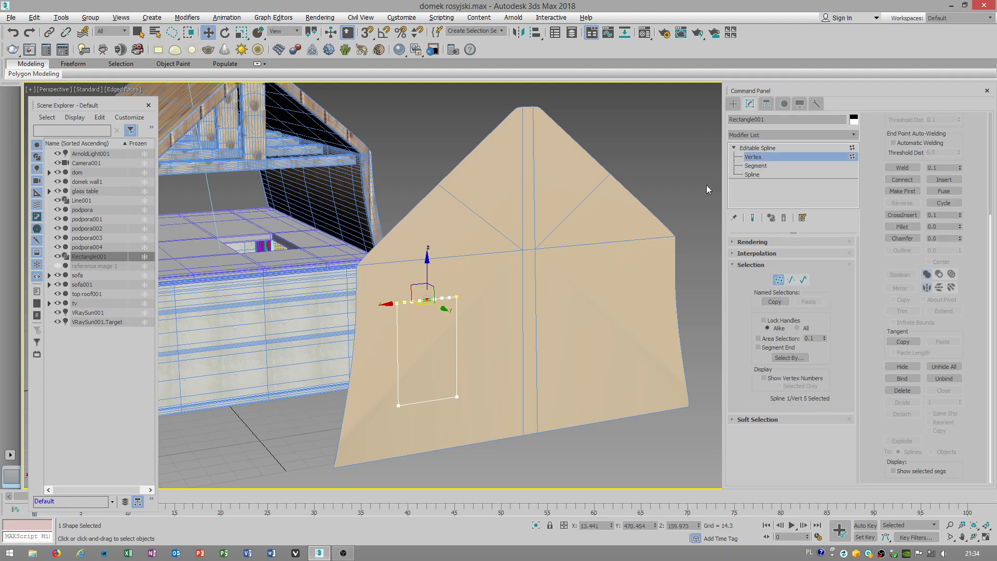
pyautogui.moveTo(887, 335); pyautogui.dragTo(888, 449)
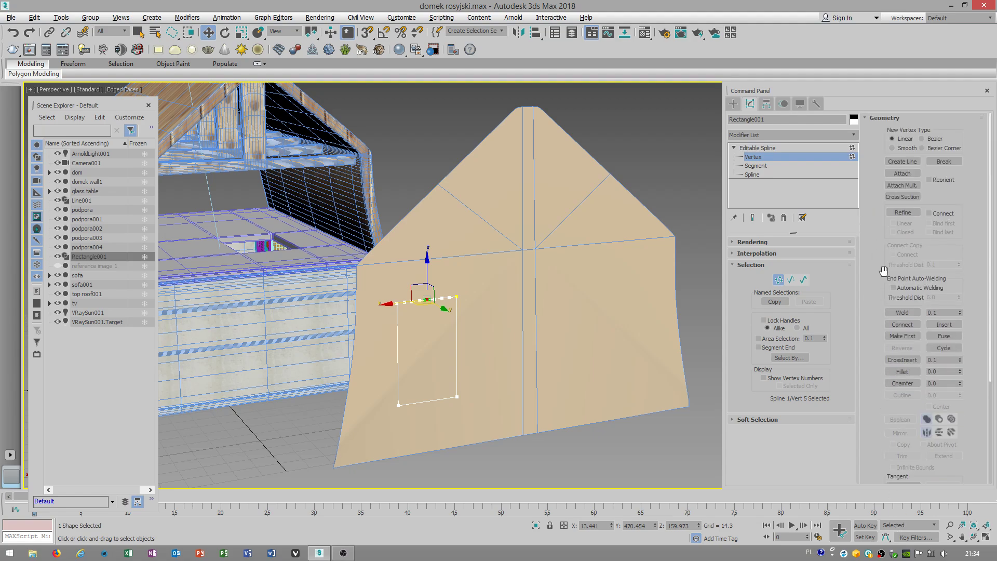
pyautogui.click(784, 420)
pyautogui.click(910, 131)
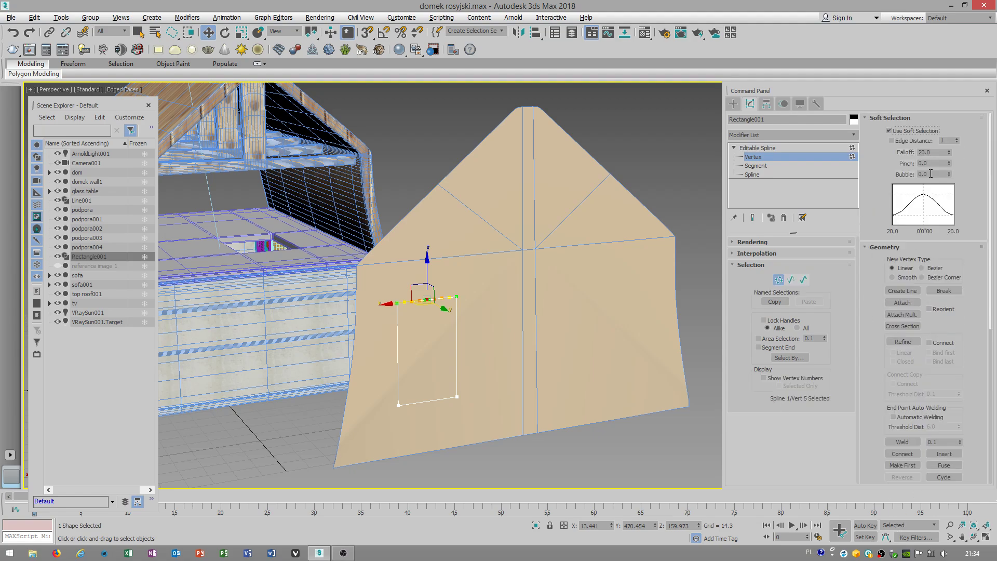
pyautogui.moveTo(948, 175); pyautogui.dragTo(949, 174)
# Raise the soft-selected middle vertex about 6.7 units in Z to arch the top edge, and leave vertex editing
pyautogui.moveTo(427, 276); pyautogui.dragTo(427, 254)
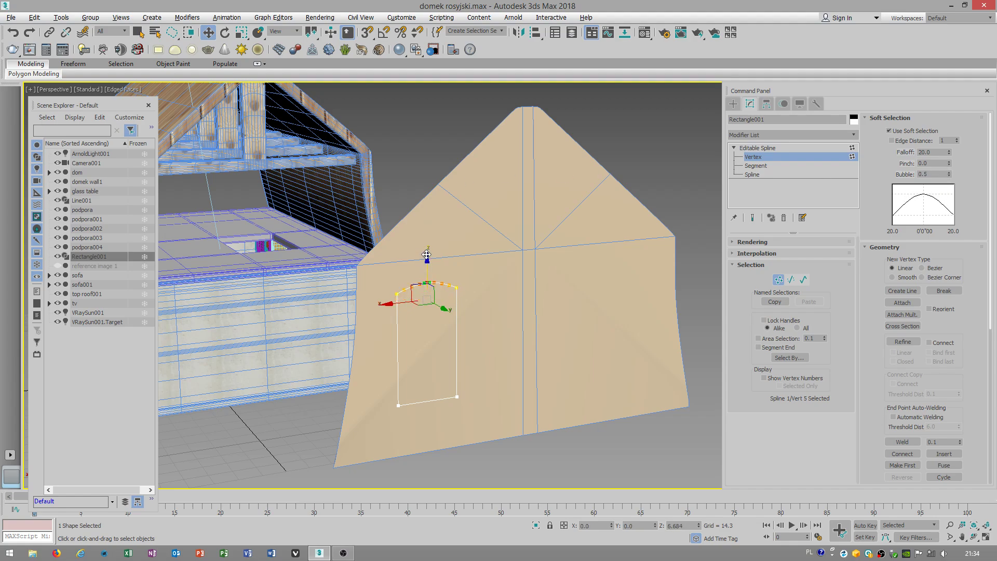
pyautogui.click(767, 152)
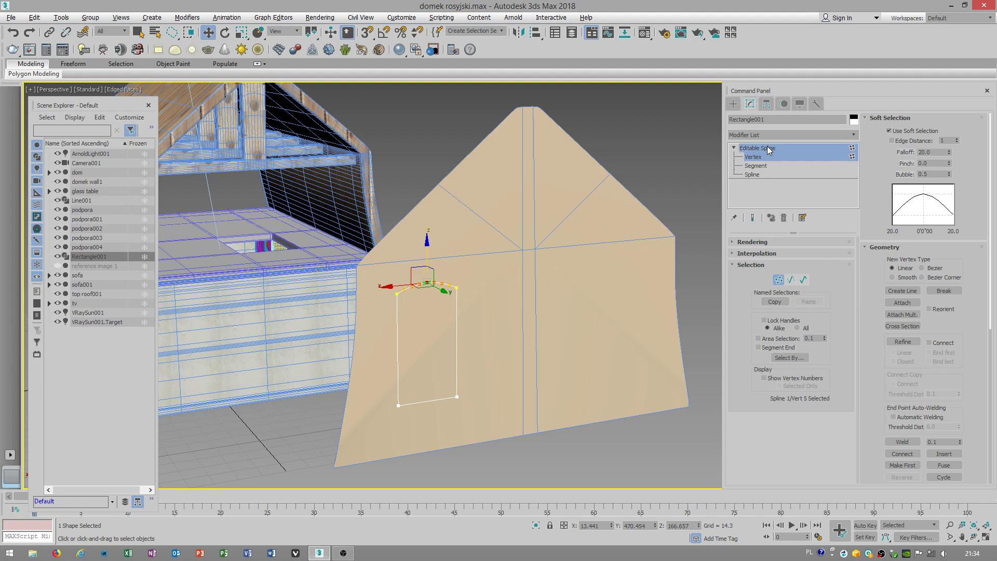
pyautogui.click(769, 150)
# Clone the arched window outline as a copy placed on the other side of the wall, and save the scene
pyautogui.rightClick(424, 298)
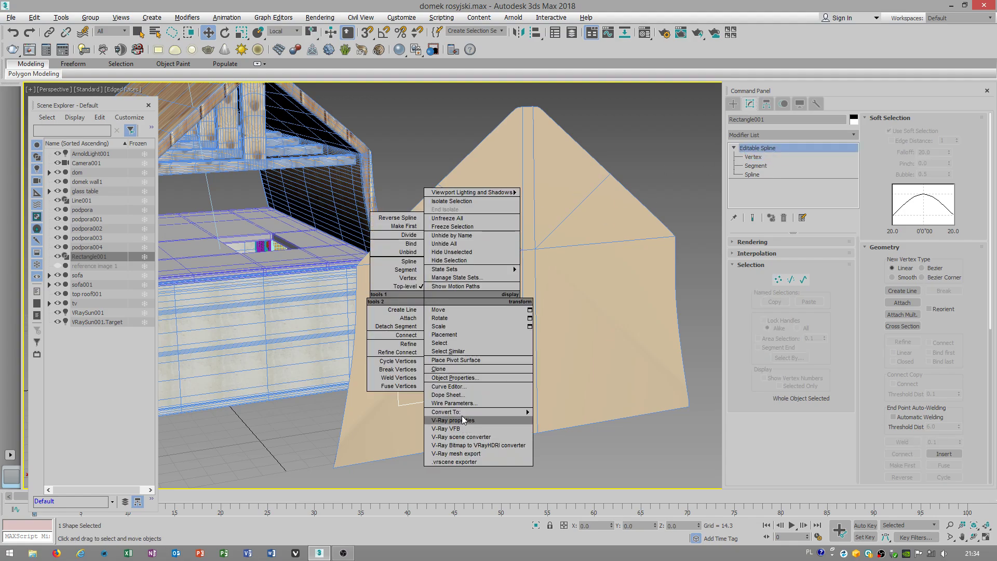
pyautogui.click(447, 367)
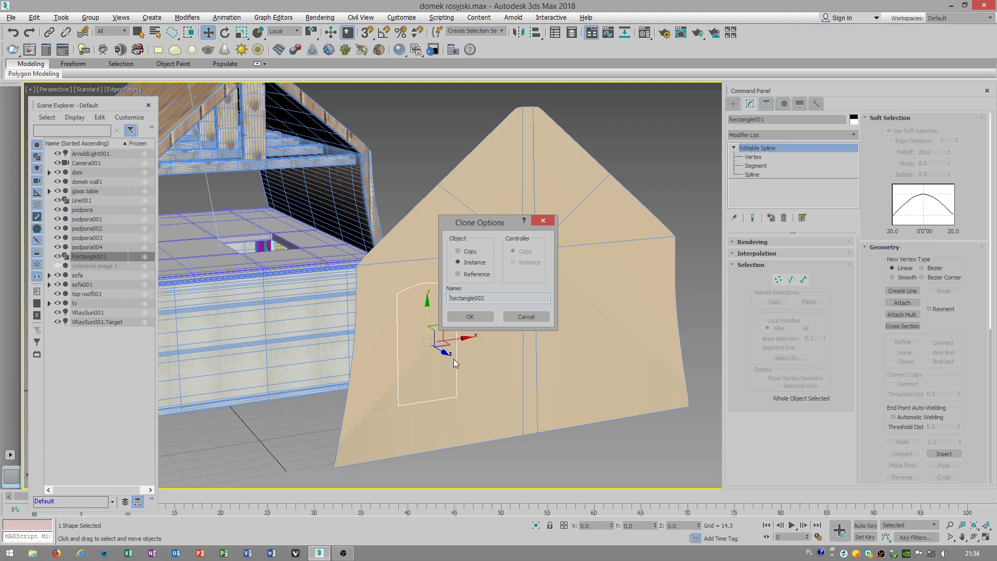
pyautogui.click(470, 251)
pyautogui.click(470, 316)
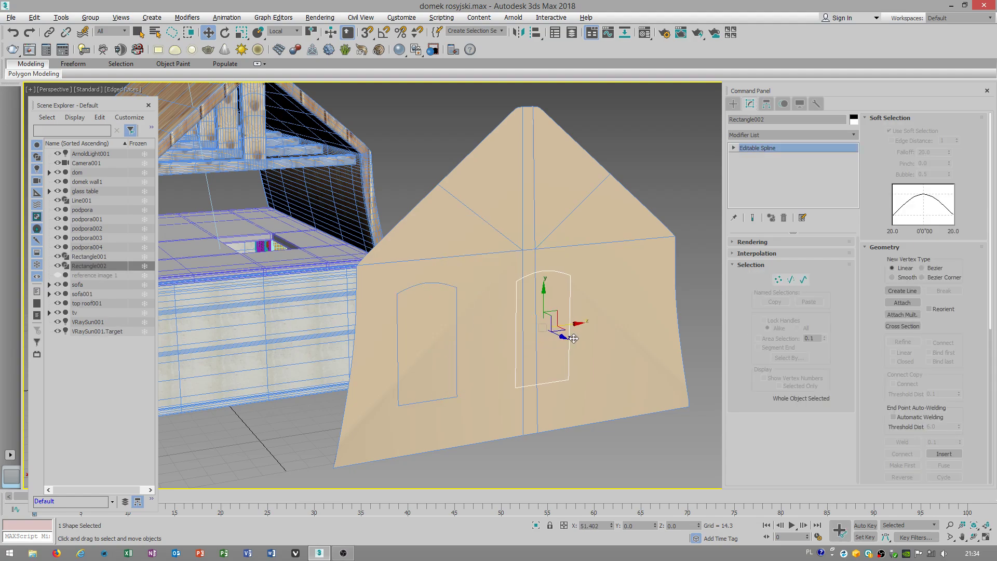
pyautogui.moveTo(575, 338); pyautogui.dragTo(629, 337)
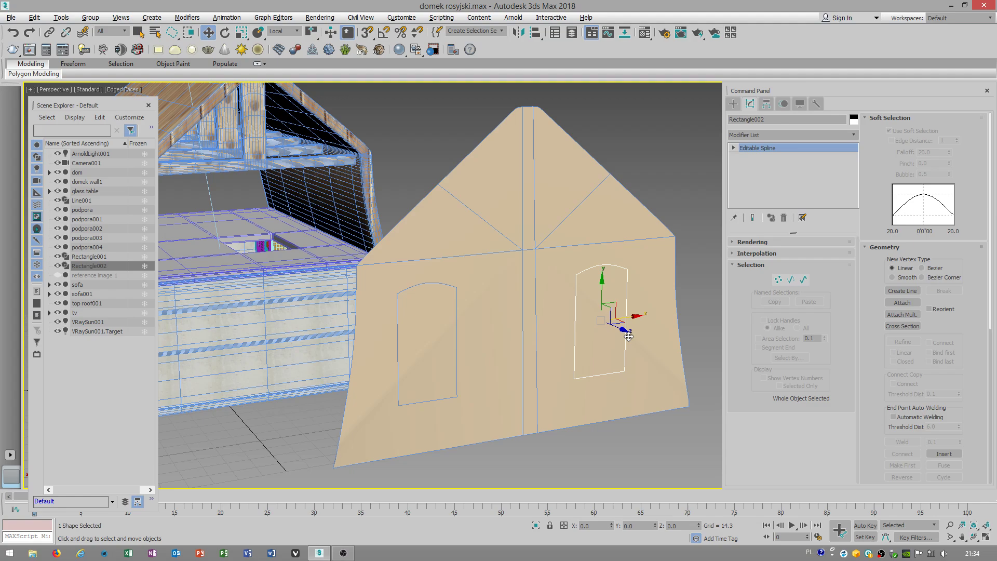
pyautogui.click(11, 18)
pyautogui.click(25, 96)
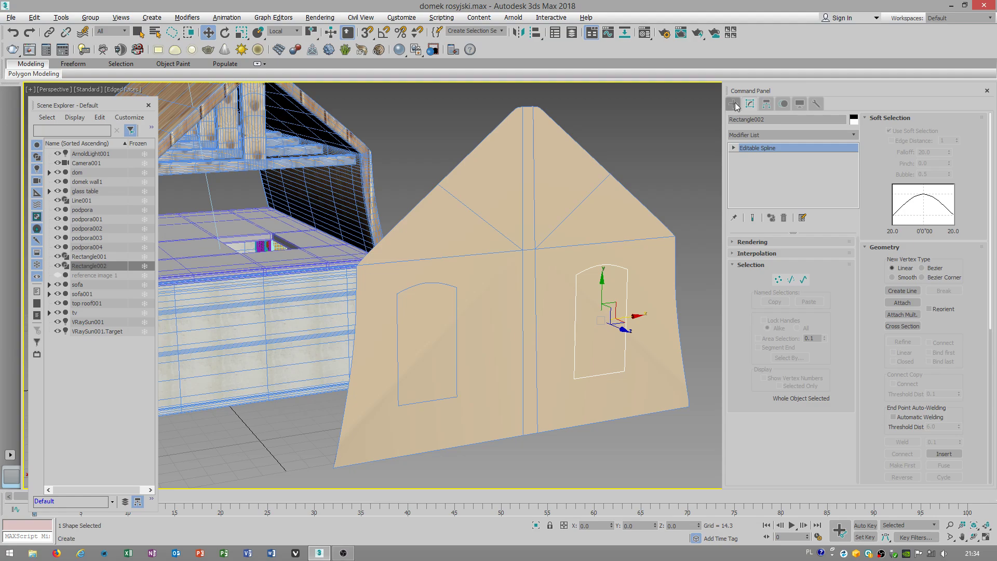
# Create a ShapeMerge on domek wall1 and pick both arched window outlines as instanced shapes
pyautogui.keyDown('alt'); pyautogui.moveTo(538, 251); pyautogui.dragTo(547, 270, button='middle'); pyautogui.keyUp('alt')
pyautogui.click(584, 229)
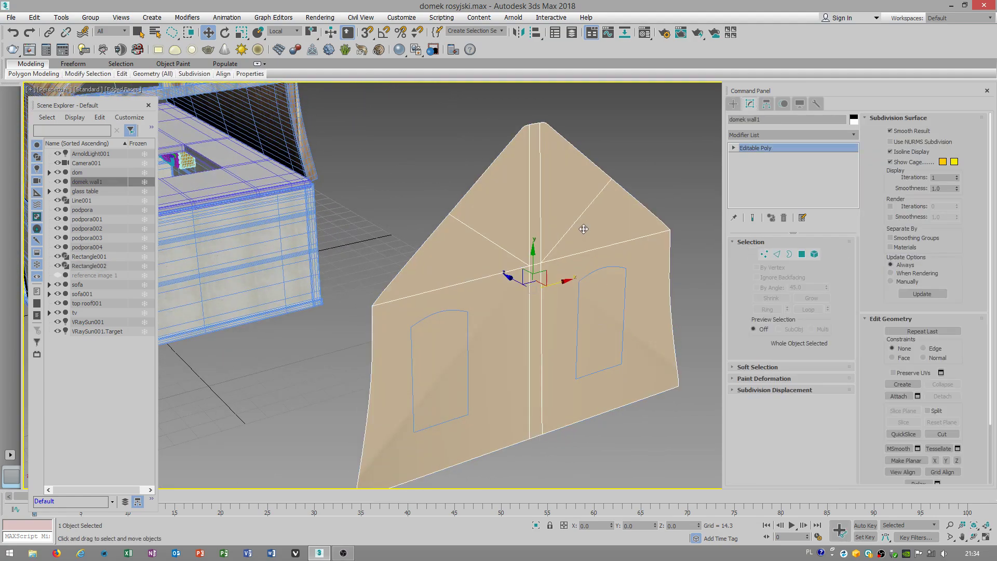
pyautogui.click(733, 103)
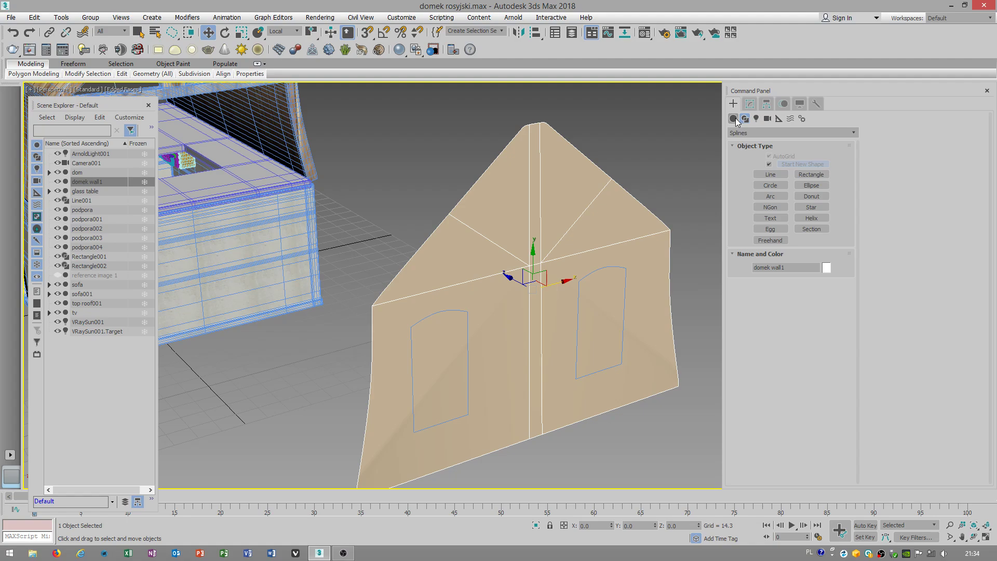
pyautogui.click(735, 119)
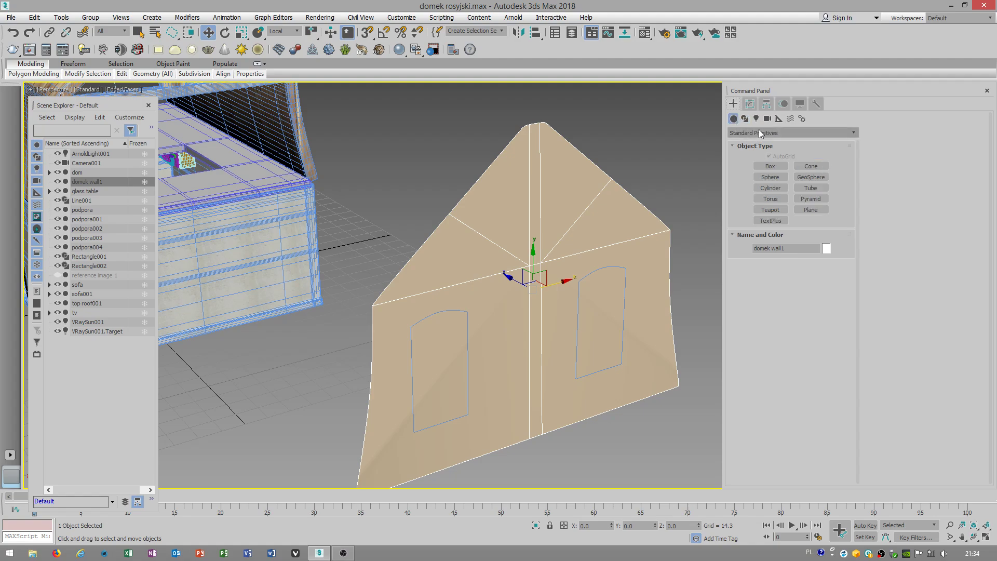
pyautogui.click(759, 131)
pyautogui.click(760, 160)
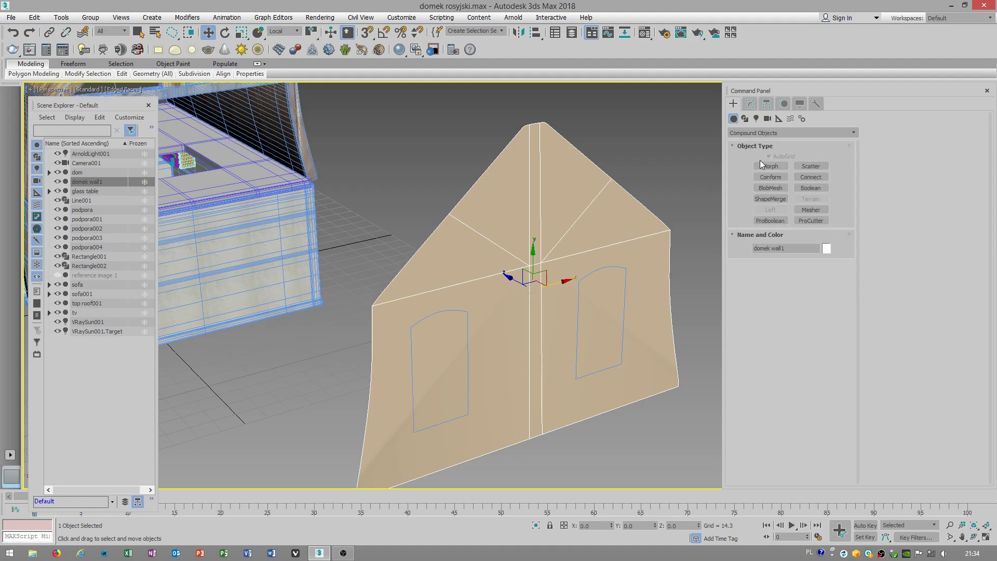
pyautogui.click(779, 199)
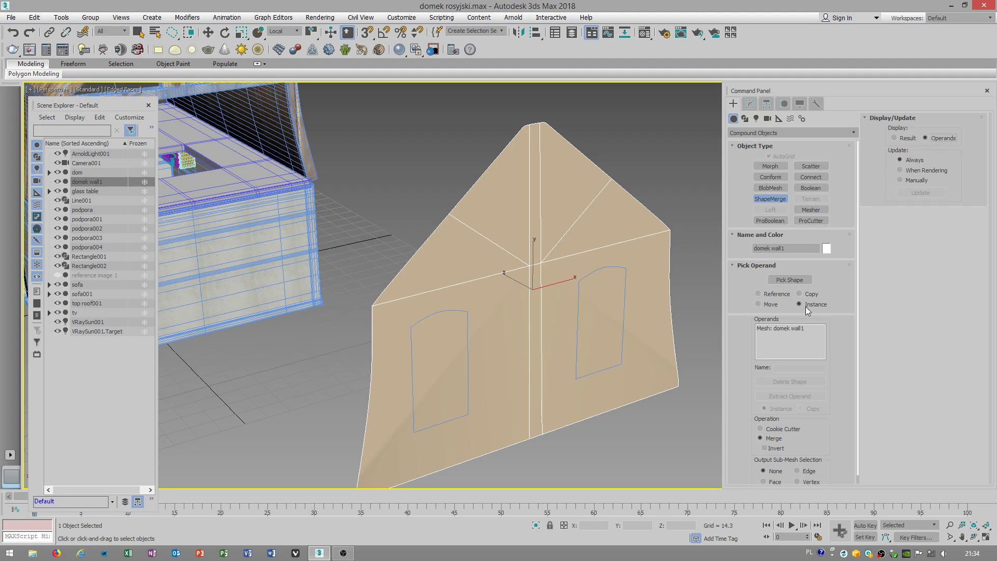
pyautogui.click(783, 281)
pyautogui.click(626, 279)
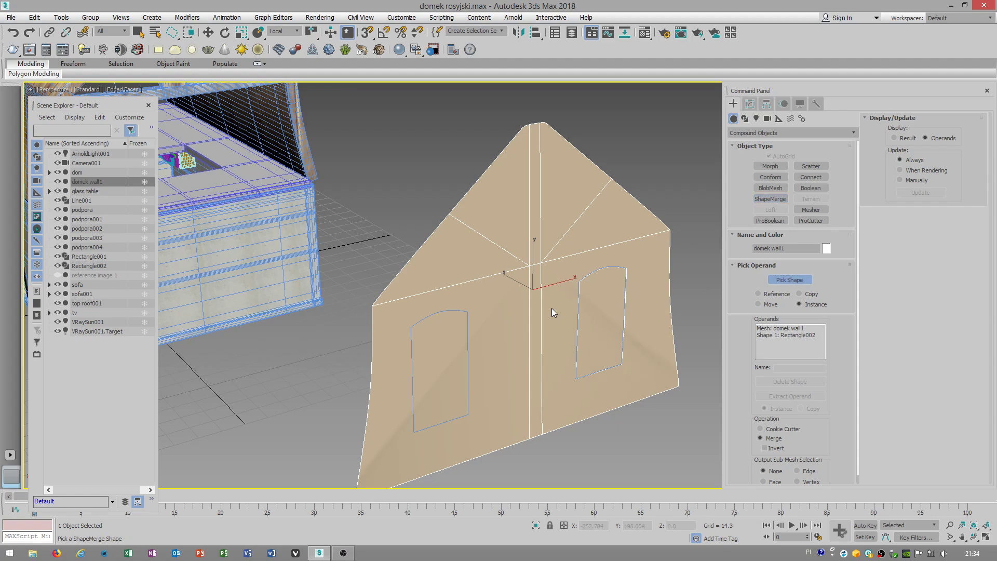
pyautogui.click(465, 326)
pyautogui.keyDown('alt'); pyautogui.moveTo(495, 340); pyautogui.dragTo(514, 365, button='middle'); pyautogui.keyUp('alt')
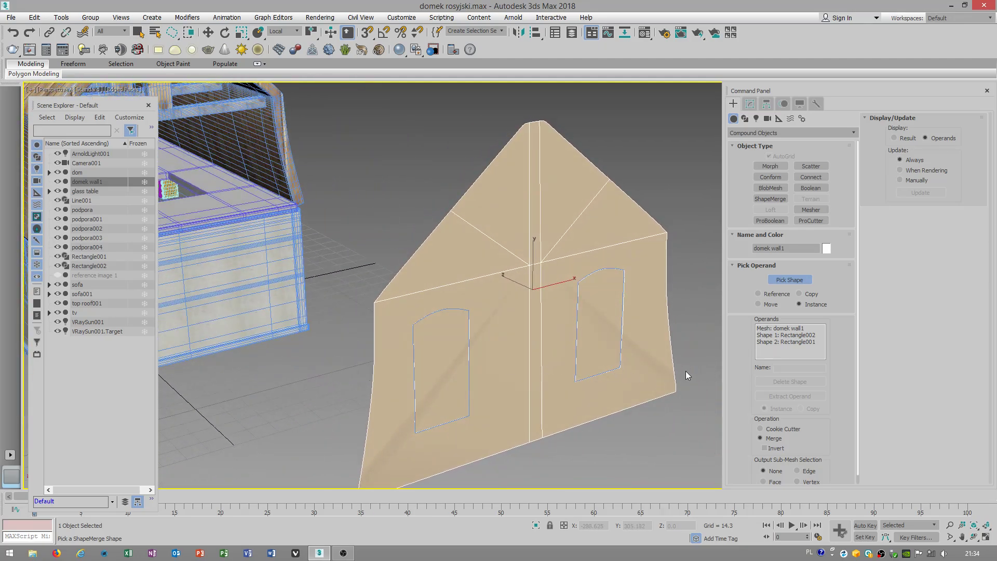
# Set the ShapeMerge operation to Cookie Cutter without Invert to cut both window openings from the wall, and finish picking shapes
pyautogui.click(760, 429)
pyautogui.click(765, 448)
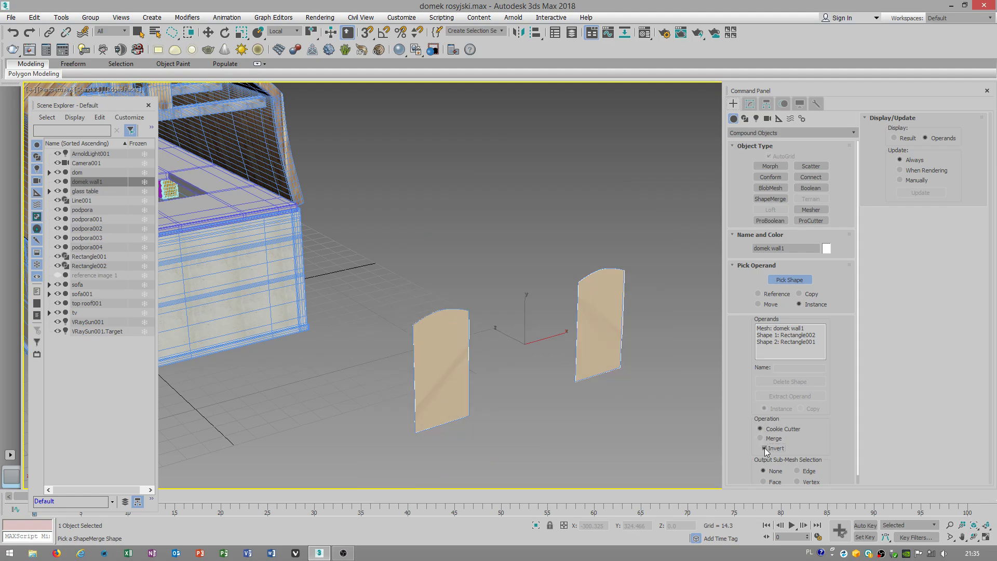
pyautogui.click(765, 449)
pyautogui.click(764, 448)
pyautogui.click(765, 448)
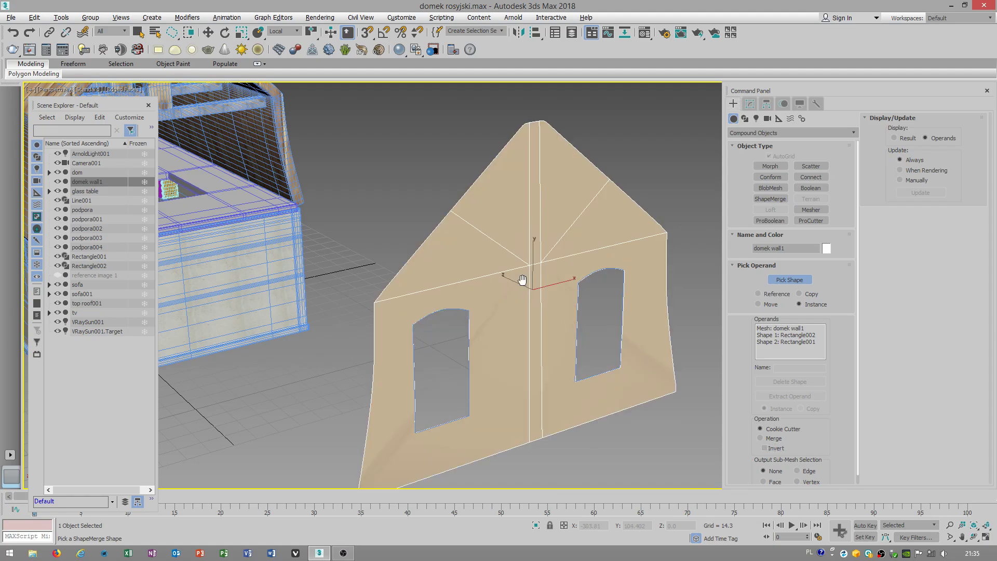
pyautogui.moveTo(523, 280); pyautogui.dragTo(506, 241, button='middle')
pyautogui.moveTo(583, 342)
pyautogui.keyDown('alt'); pyautogui.mouseDown(button='middle')
pyautogui.moveTo(557, 308)
pyautogui.moveTo(583, 345)
pyautogui.mouseUp(button='middle'); pyautogui.keyUp('alt')
pyautogui.rightClick(512, 222)
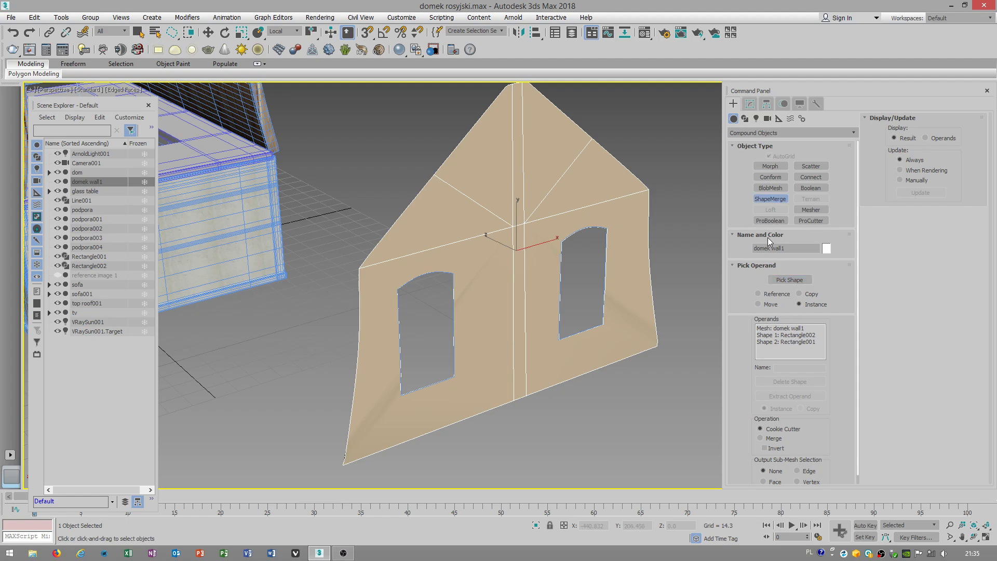
# Start a Line spline with AutoGrid on the wall's gable, drawing a straight base about 37 units long above the windows
pyautogui.click(748, 104)
pyautogui.click(741, 106)
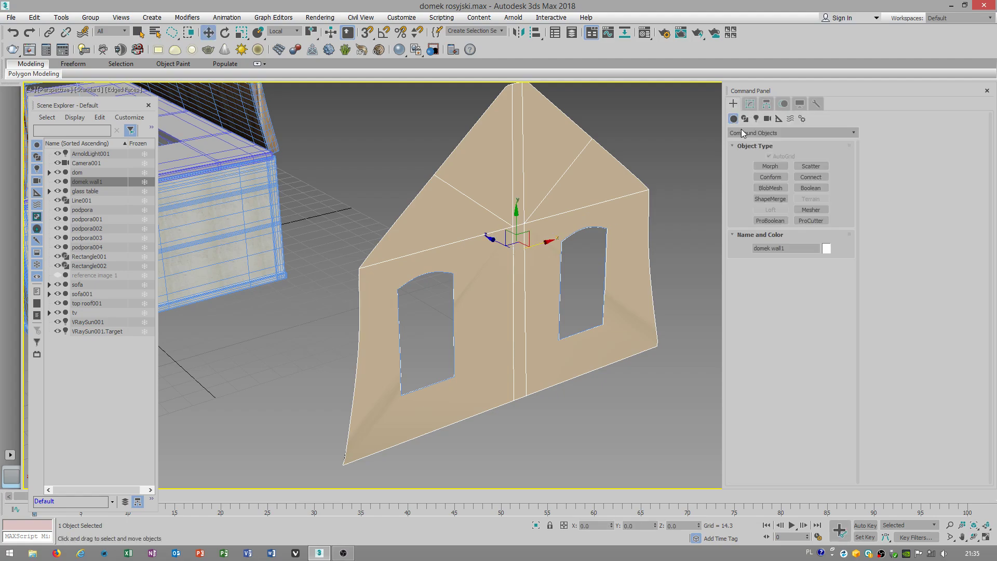
pyautogui.click(745, 119)
pyautogui.click(771, 175)
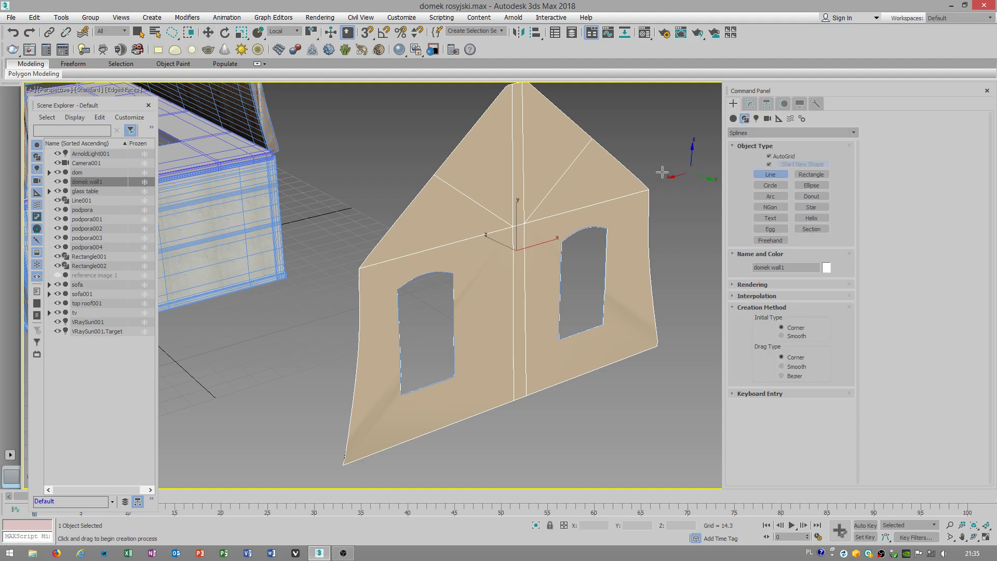
pyautogui.moveTo(505, 193); pyautogui.dragTo(461, 219, button='middle')
pyautogui.scroll(5, 461, 220)
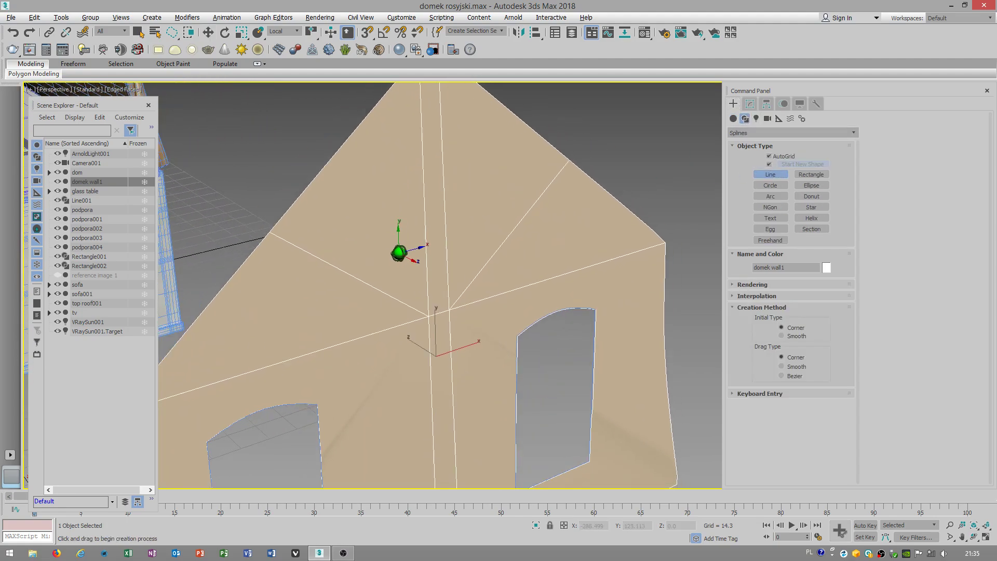
pyautogui.click(379, 286)
pyautogui.click(449, 268)
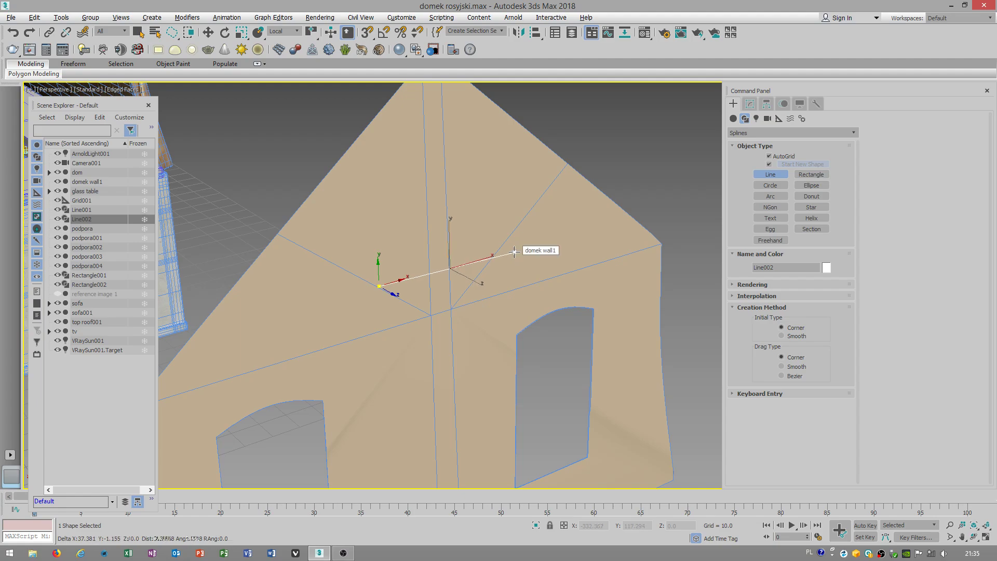
pyautogui.click(514, 252)
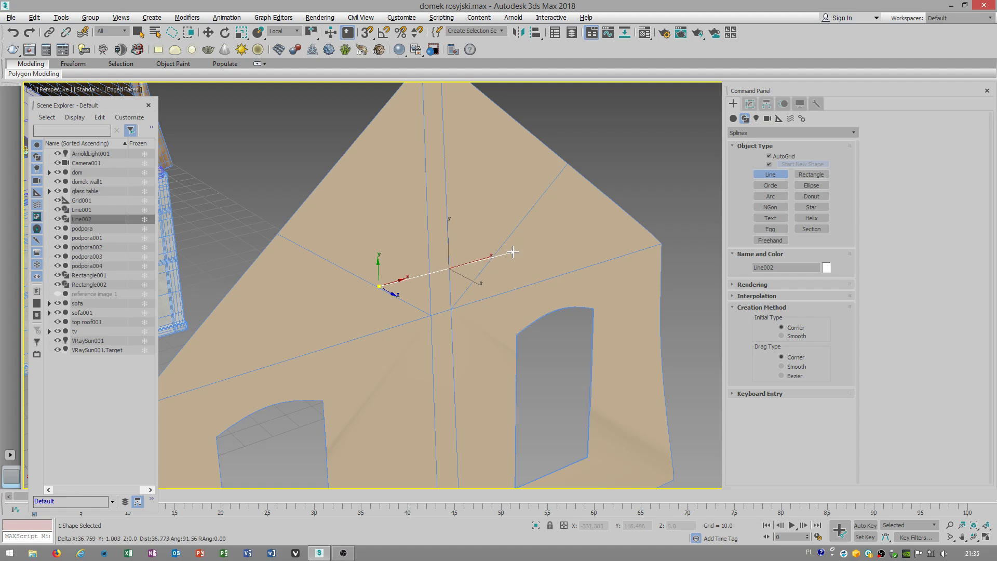
# Trace a semicircular arch of corner points from the base's far end back to the start, and close the spline
pyautogui.click(512, 224)
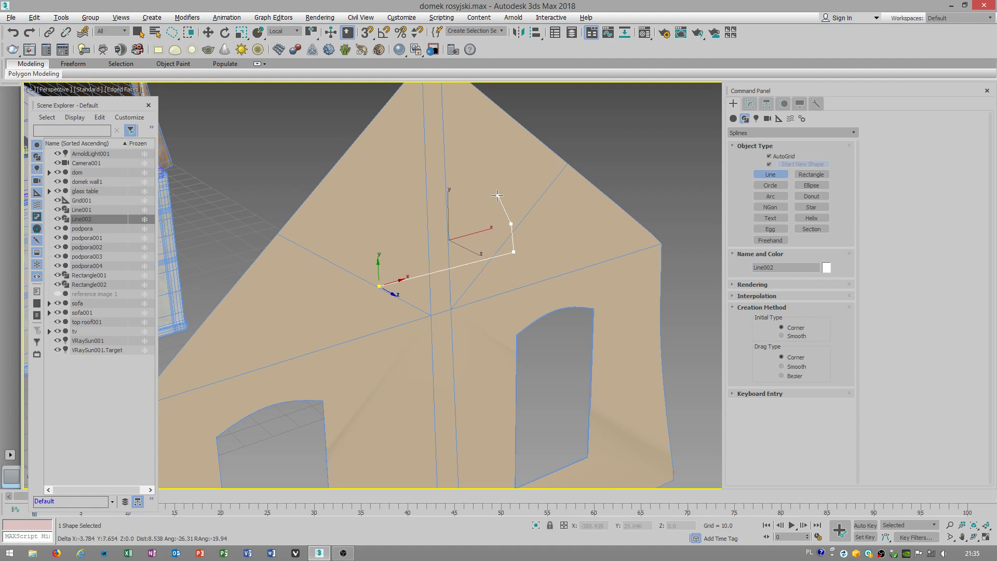
pyautogui.click(496, 195)
pyautogui.click(473, 180)
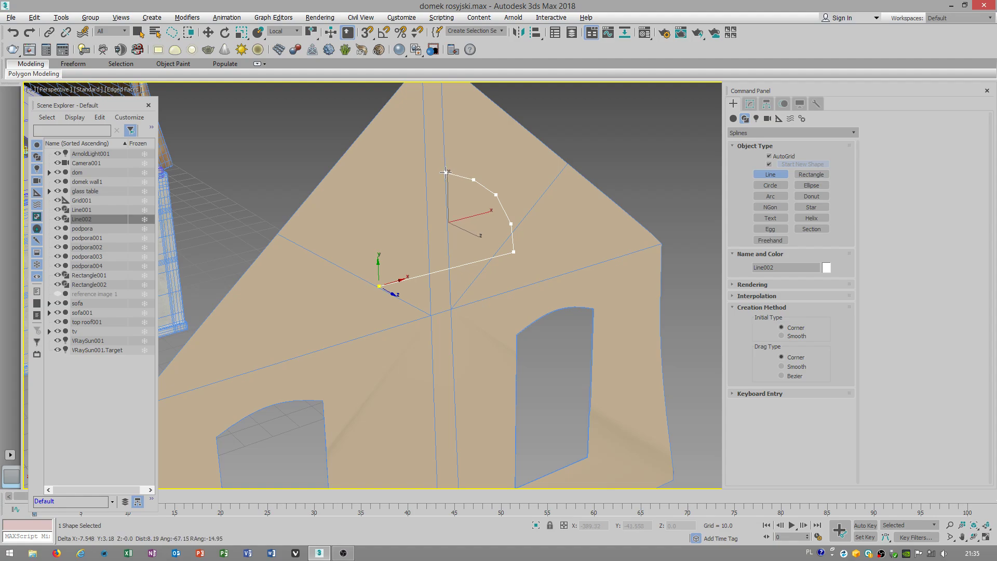
pyautogui.click(446, 172)
pyautogui.click(417, 181)
pyautogui.click(392, 196)
pyautogui.click(373, 214)
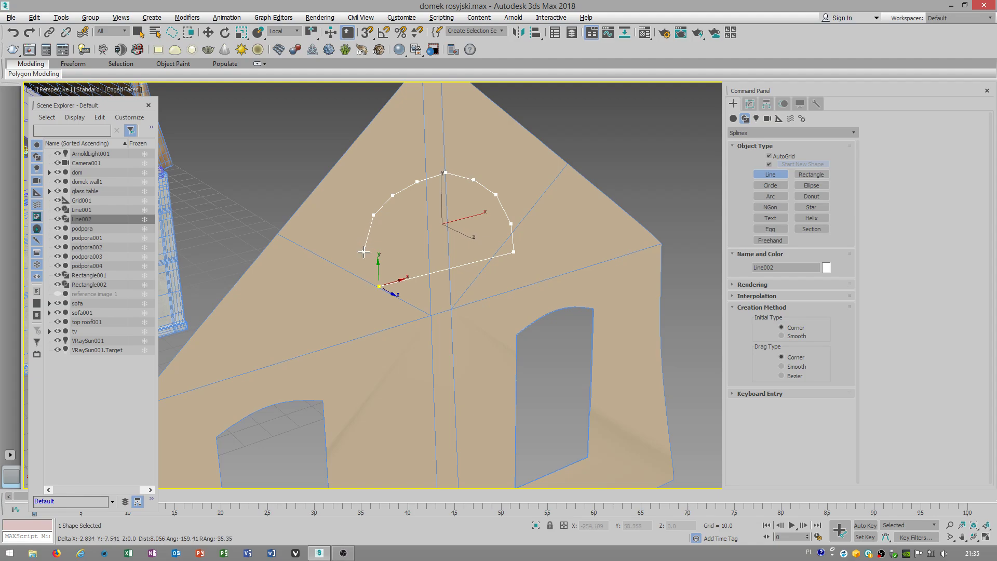
pyautogui.click(363, 248)
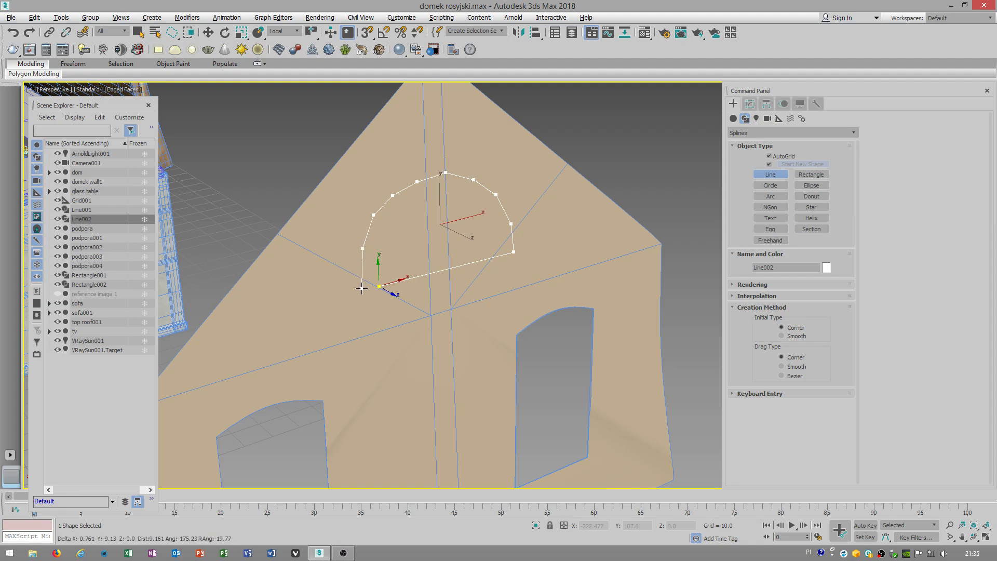
pyautogui.click(362, 289)
pyautogui.click(380, 286)
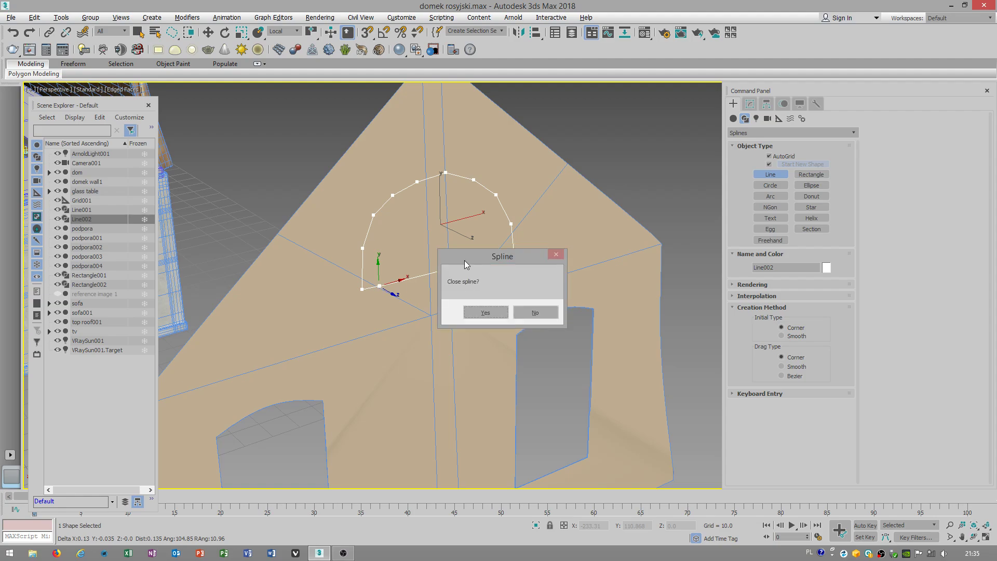
pyautogui.click(482, 312)
# Move the semicircular outline's apex vertex and the three vertices on its right side outward along X to even out the arch
pyautogui.moveTo(493, 210)
pyautogui.keyDown('alt'); pyautogui.mouseDown(button='middle')
pyautogui.moveTo(474, 203)
pyautogui.moveTo(487, 192)
pyautogui.mouseUp(button='middle'); pyautogui.keyUp('alt')
pyautogui.rightClick(487, 192)
pyautogui.click(751, 103)
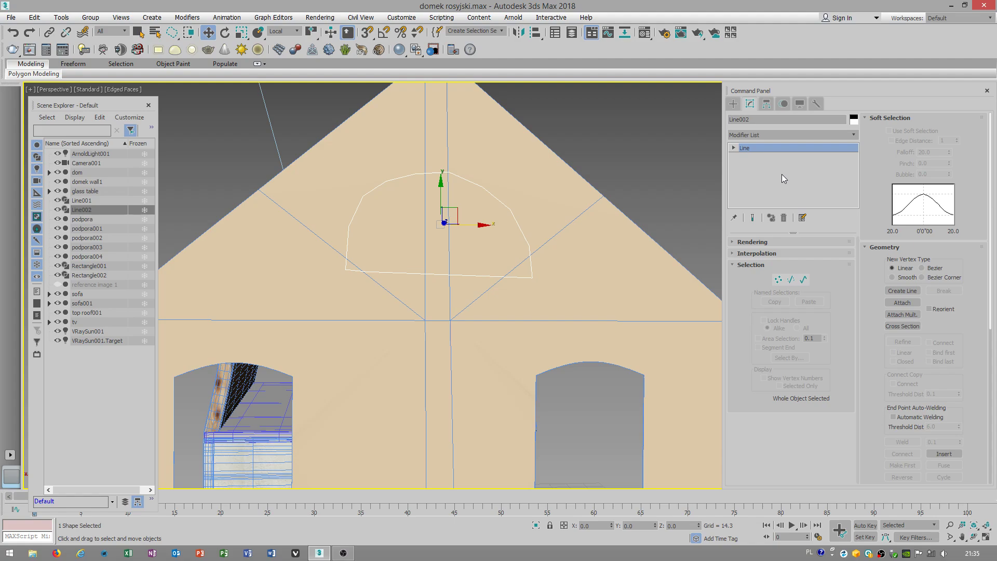
pyautogui.click(753, 156)
pyautogui.click(450, 171)
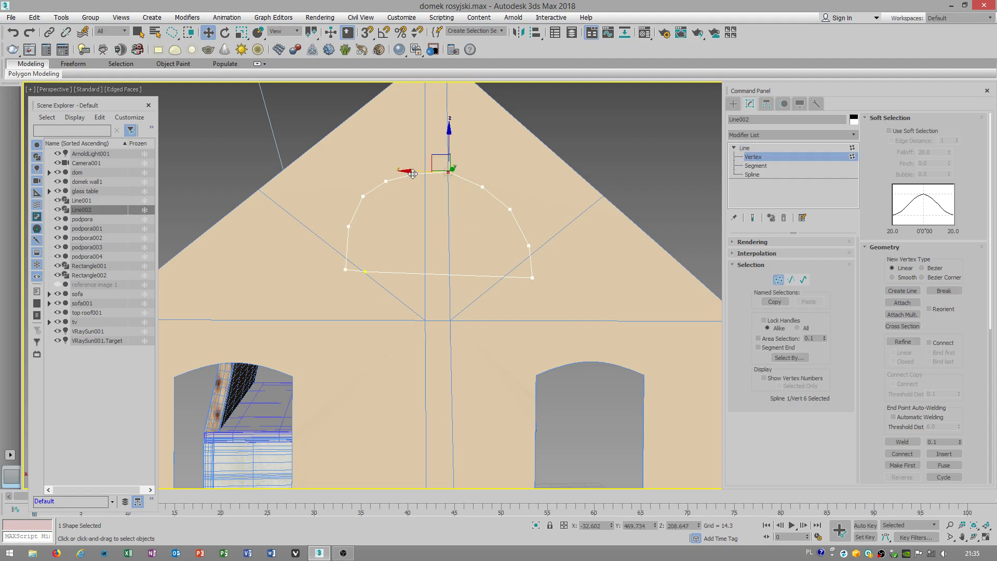
pyautogui.moveTo(422, 175); pyautogui.dragTo(504, 209)
pyautogui.click(482, 187)
pyautogui.click(510, 210)
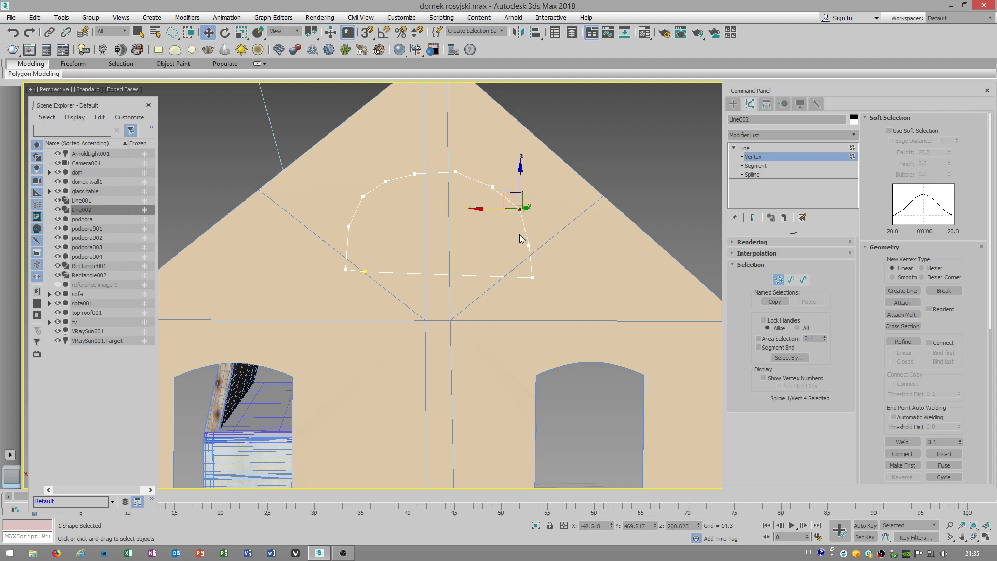
pyautogui.click(529, 245)
pyautogui.moveTo(528, 245); pyautogui.dragTo(512, 243)
pyautogui.keyDown('alt'); pyautogui.moveTo(459, 259); pyautogui.dragTo(449, 277, button='middle'); pyautogui.keyUp('alt')
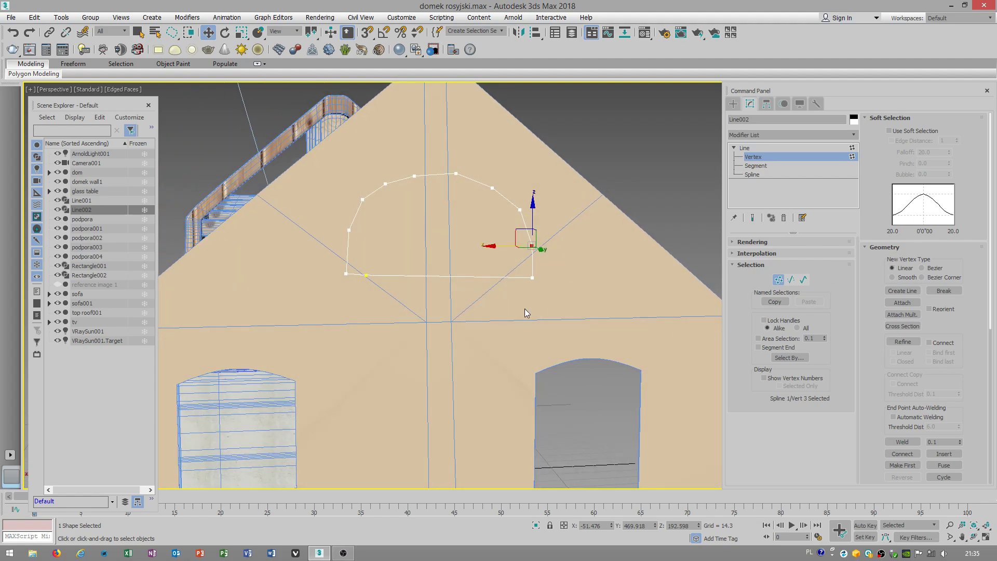
# Delete the extra vertex on the outline's base near its left corner, and leave vertex editing
pyautogui.click(367, 276)
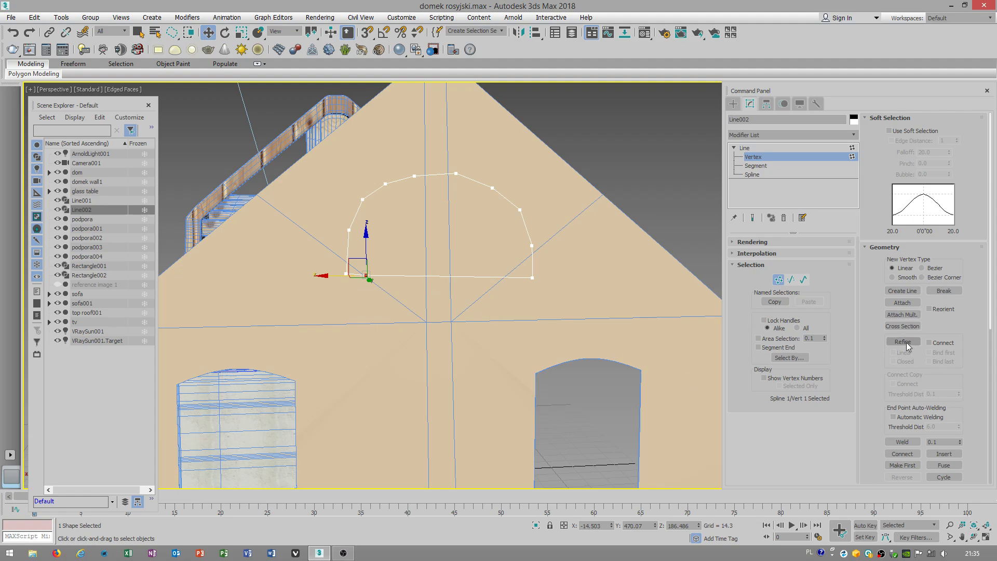
pyautogui.click(486, 310)
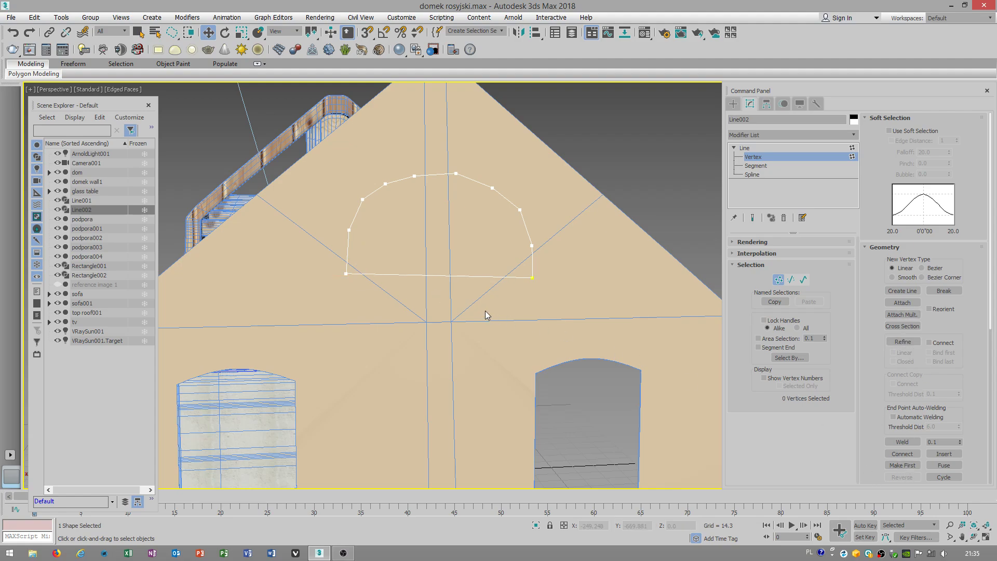
pyautogui.keyDown('alt'); pyautogui.moveTo(524, 277); pyautogui.dragTo(527, 281, button='middle'); pyautogui.keyUp('alt')
pyautogui.click(744, 148)
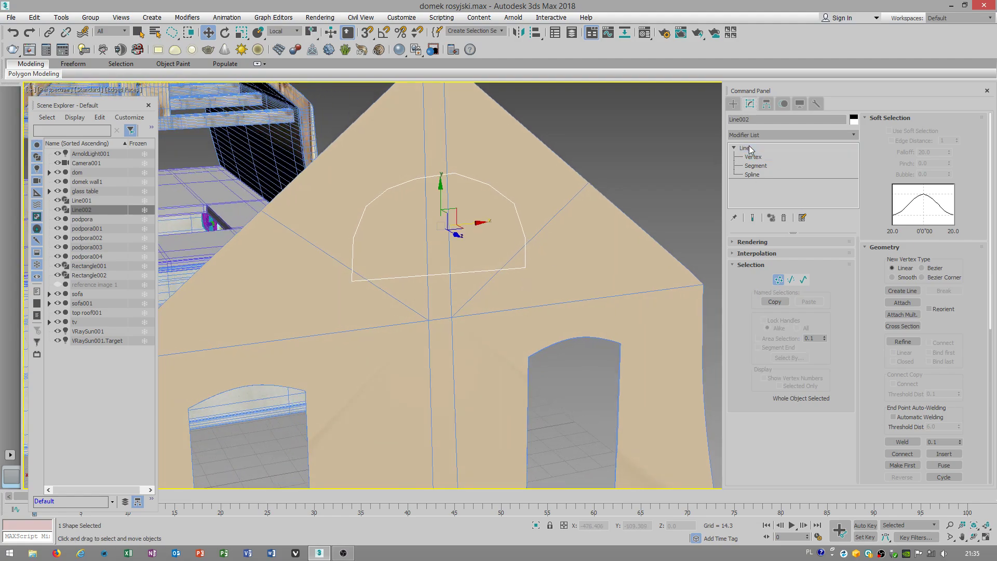
# Restore the docked interface layout, widen the command panel to two columns, and dock the floating toolbar beneath the main one
pyautogui.keyDown('alt'); pyautogui.moveTo(571, 183); pyautogui.dragTo(603, 181, button='middle'); pyautogui.keyUp('alt')
pyautogui.scroll(-5, 509, 291)
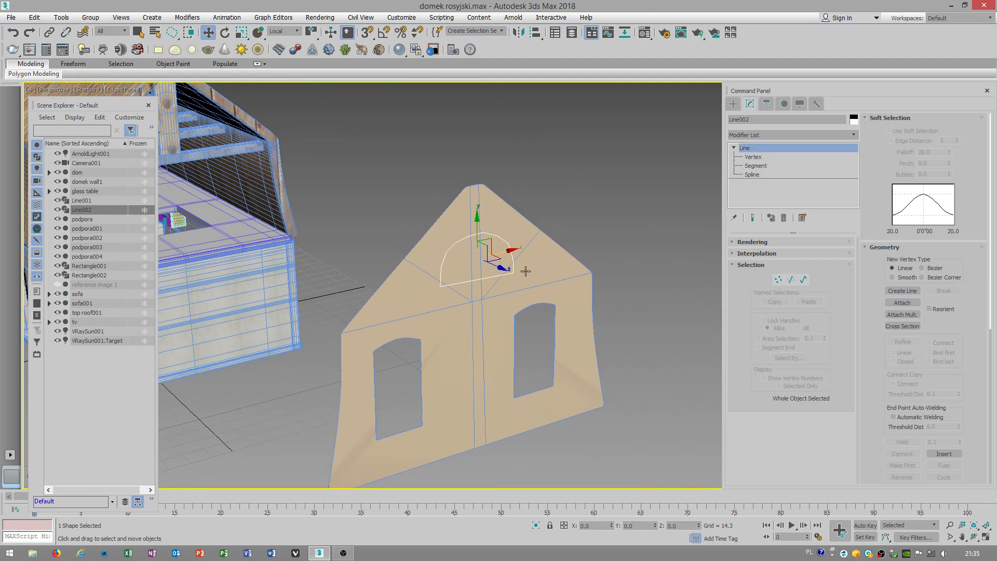
pyautogui.click(526, 271)
pyautogui.click(508, 242)
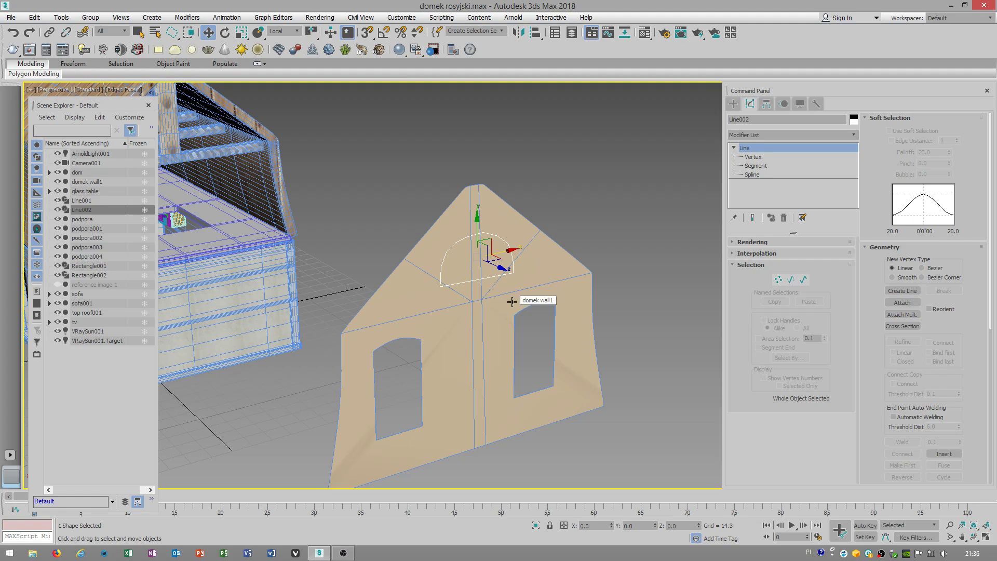
pyautogui.press('super')
pyautogui.press('super')
pyautogui.hotkey('ctrl', 'x')
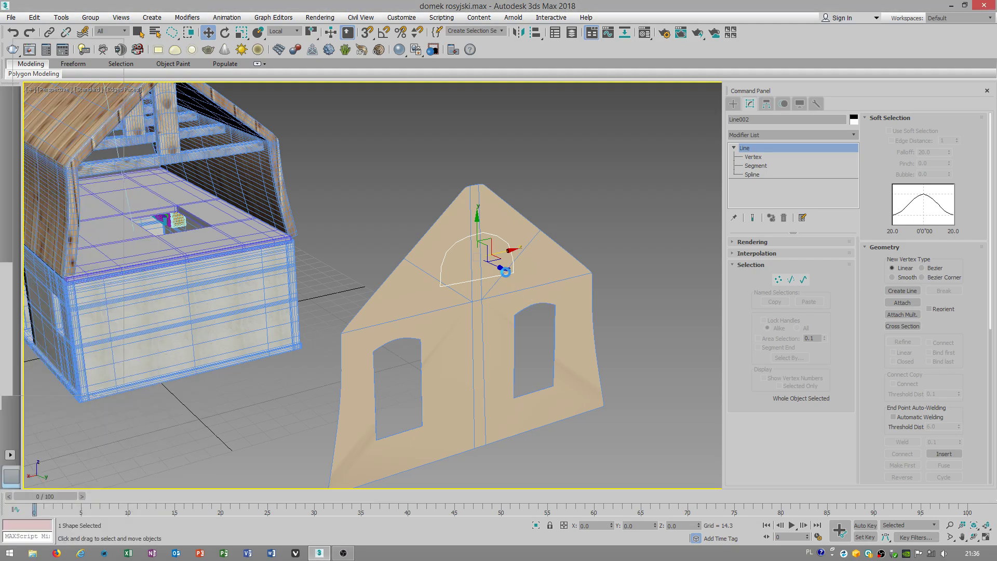
pyautogui.press('r')
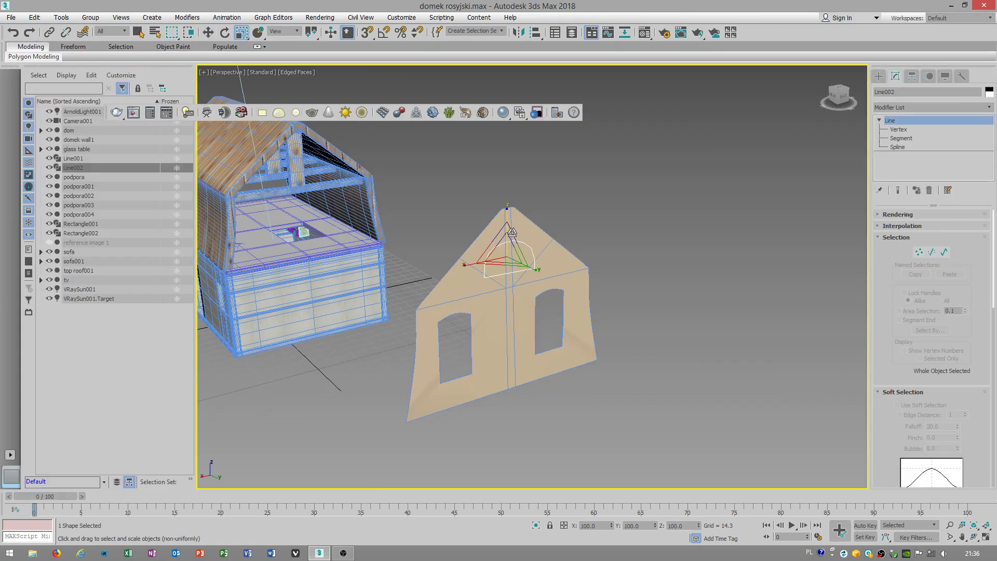
pyautogui.moveTo(868, 101); pyautogui.dragTo(795, 101)
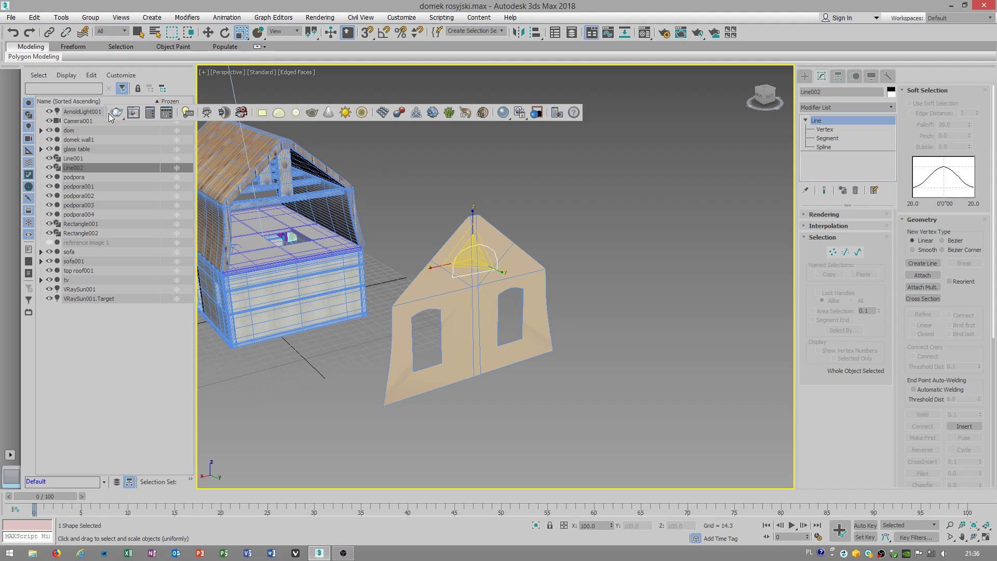
pyautogui.moveTo(111, 117); pyautogui.dragTo(15, 50)
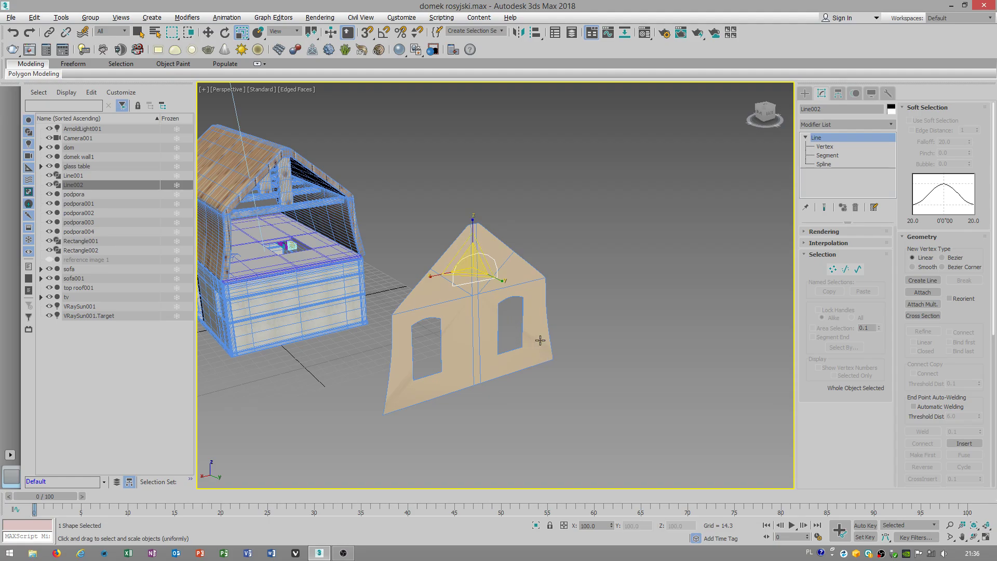
# Scale the semicircular outline down uniformly and move it up along its local Y axis toward the gable's peak
pyautogui.scroll(5, 541, 340)
pyautogui.scroll(-3, 484, 324)
pyautogui.keyDown('alt'); pyautogui.moveTo(632, 454); pyautogui.dragTo(457, 330, button='middle'); pyautogui.keyUp('alt')
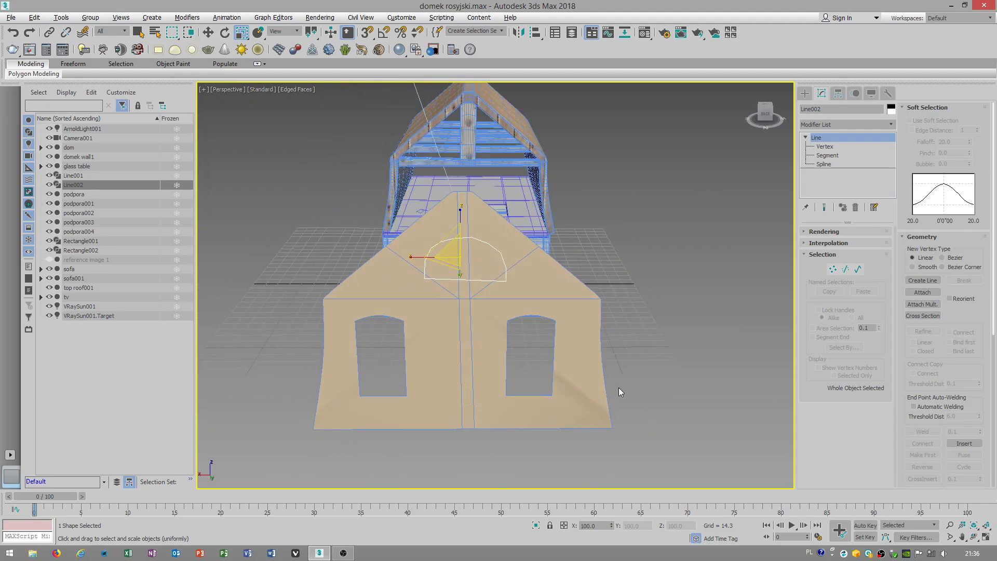
pyautogui.scroll(5, 550, 332)
pyautogui.scroll(-5, 532, 374)
pyautogui.keyDown('alt'); pyautogui.moveTo(532, 374); pyautogui.dragTo(514, 281, button='middle'); pyautogui.keyUp('alt')
pyautogui.moveTo(477, 215); pyautogui.dragTo(479, 231)
pyautogui.press('w')
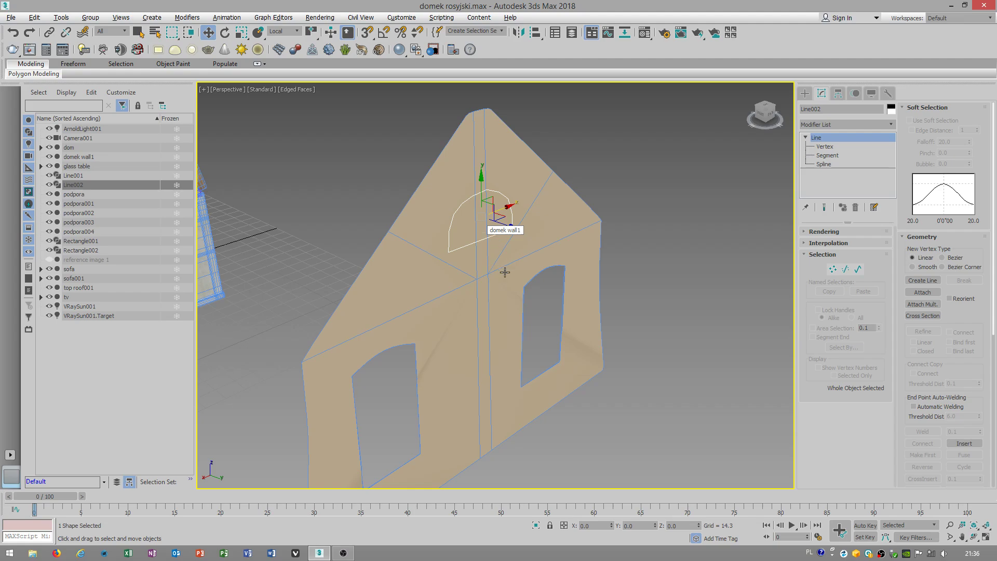
pyautogui.keyDown('alt'); pyautogui.moveTo(505, 272); pyautogui.dragTo(521, 254, button='middle'); pyautogui.keyUp('alt')
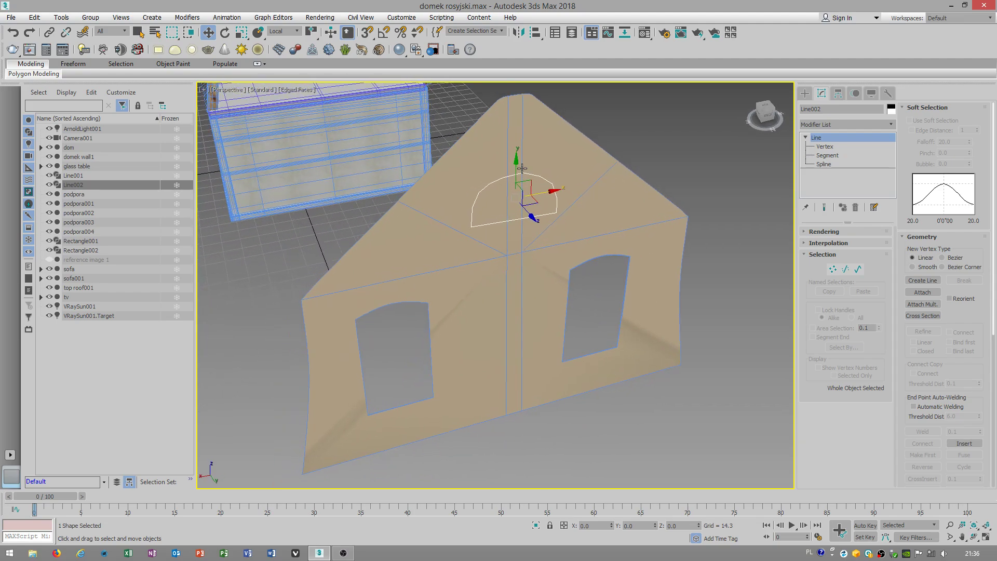
pyautogui.moveTo(522, 168); pyautogui.dragTo(522, 134)
# Add Line002 as an instanced shape to domek wall1's ShapeMerge to cut the semicircular gable window
pyautogui.click(591, 180)
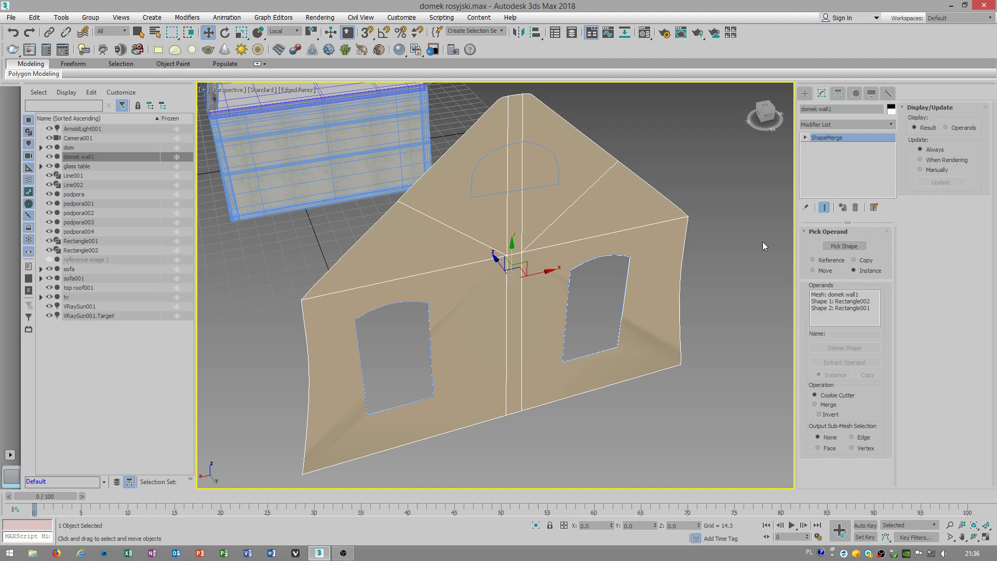
pyautogui.click(855, 248)
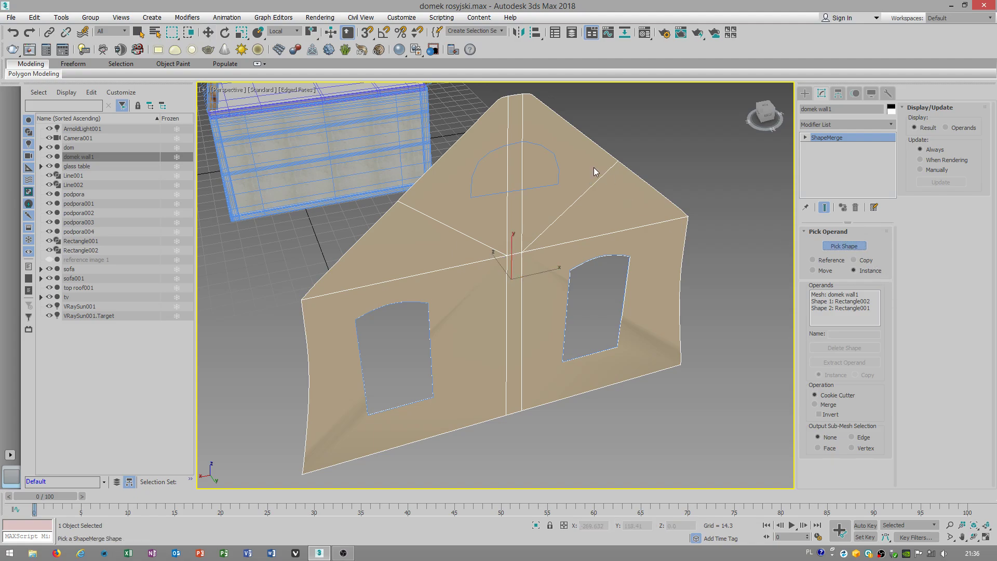
pyautogui.click(552, 163)
pyautogui.keyDown('alt'); pyautogui.moveTo(503, 201); pyautogui.dragTo(603, 217, button='middle'); pyautogui.keyUp('alt')
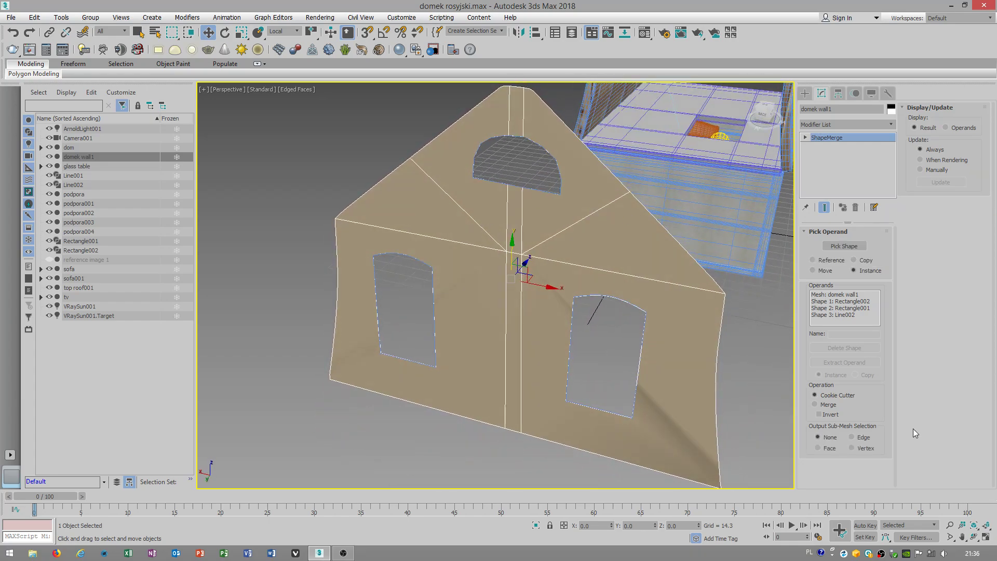
# Convert domek wall1 to an Editable Poly
pyautogui.rightClick(607, 256)
pyautogui.moveTo(645, 394)
pyautogui.click(711, 375)
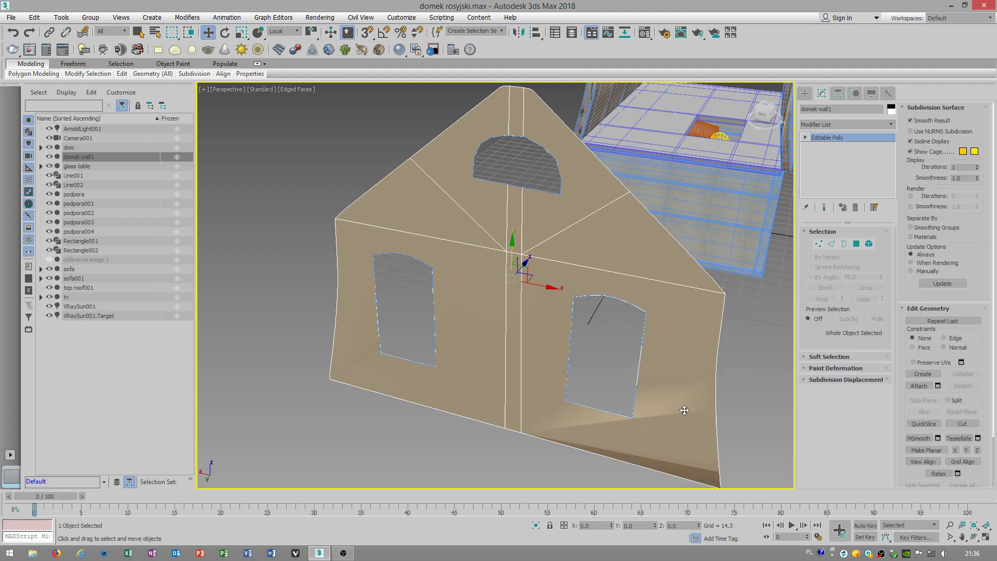
# Select the entire wall element and auto-smooth its polygons with the 45.0 threshold
pyautogui.keyDown('alt'); pyautogui.moveTo(684, 411); pyautogui.dragTo(642, 391, button='middle'); pyautogui.keyUp('alt')
pyautogui.click(869, 245)
pyautogui.click(666, 256)
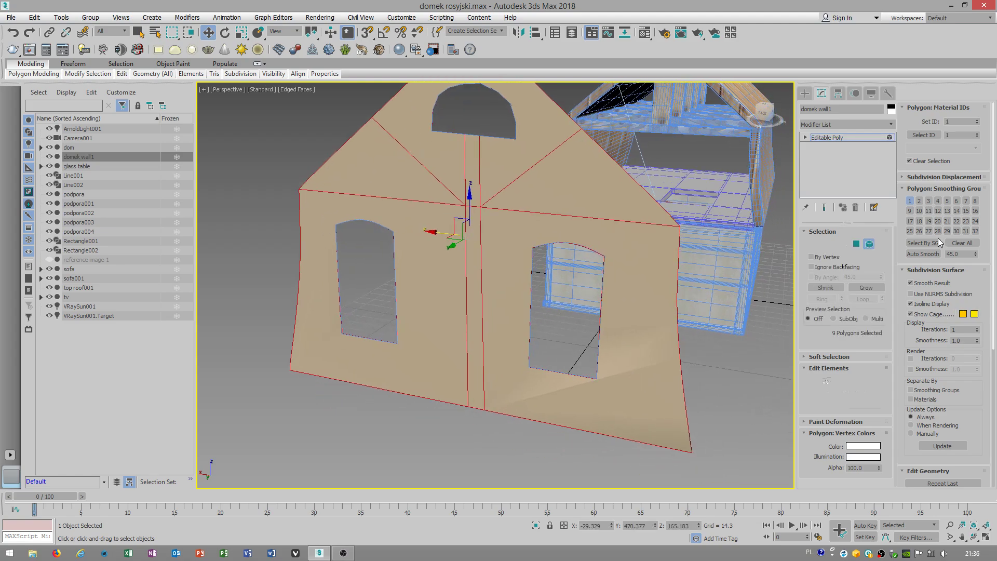
pyautogui.click(924, 254)
# Add a Smooth modifier to domek wall1 and enable Auto Smooth
pyautogui.click(892, 126)
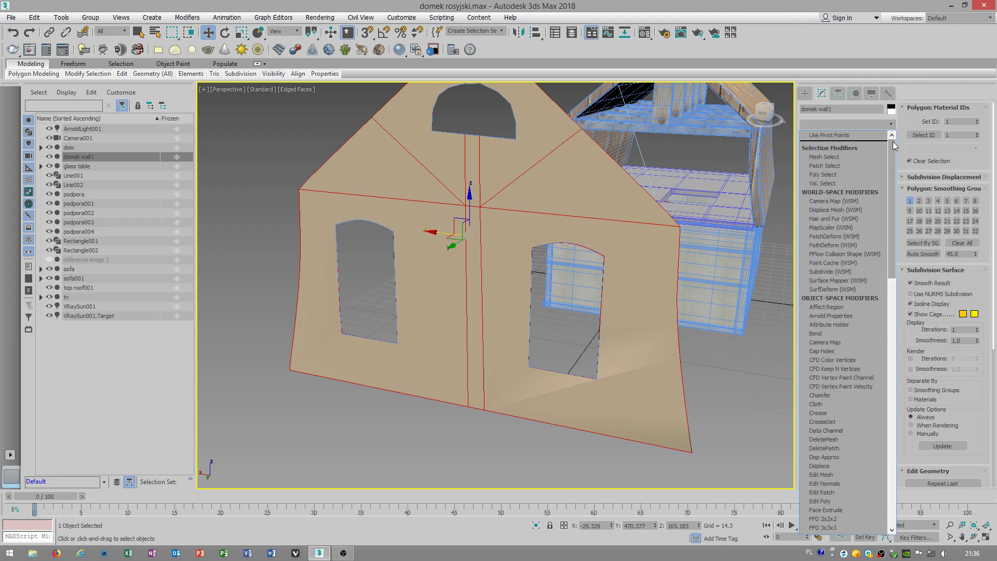
pyautogui.moveTo(894, 146); pyautogui.dragTo(896, 337)
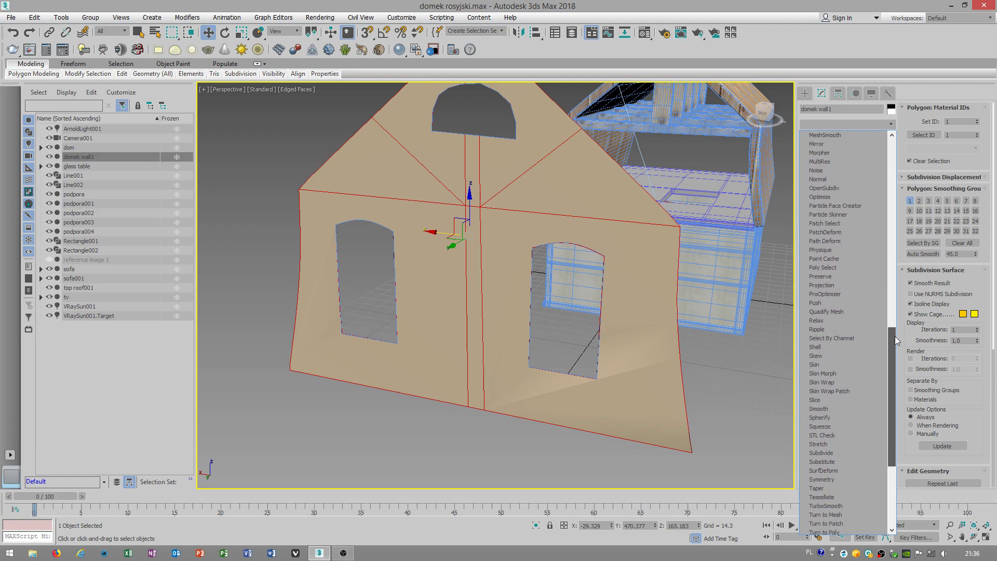
pyautogui.click(830, 408)
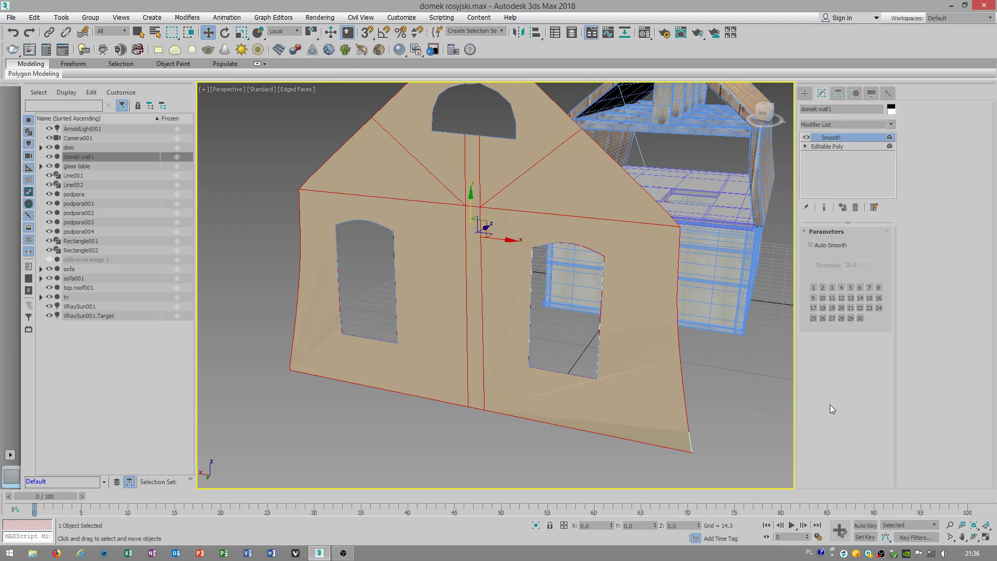
pyautogui.click(820, 243)
pyautogui.keyDown('alt'); pyautogui.moveTo(571, 403); pyautogui.dragTo(597, 361, button='middle'); pyautogui.keyUp('alt')
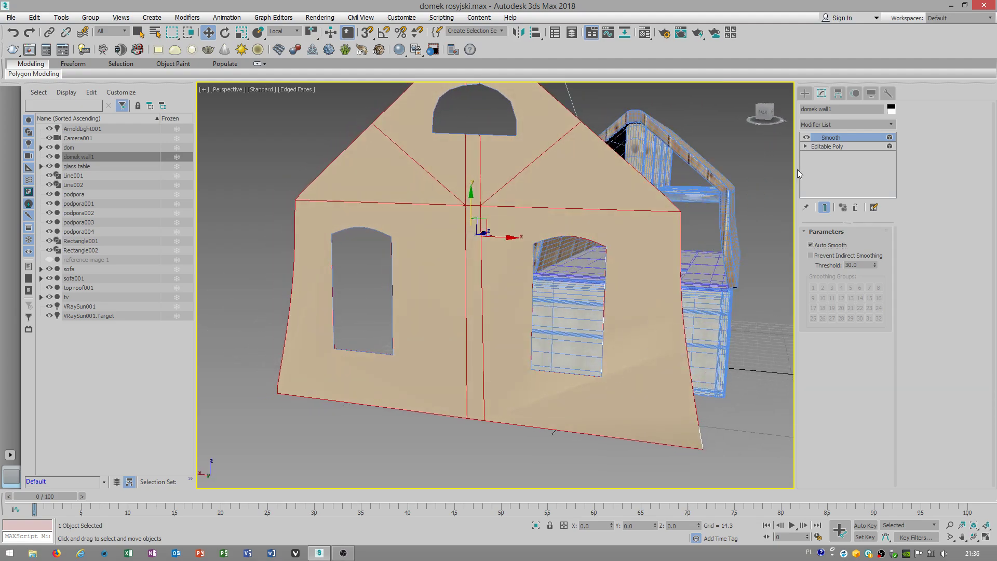
# In the Editable Poly's vertex level, cut an edge between the facing bottom corners of the two arched windows
pyautogui.click(812, 146)
pyautogui.click(821, 243)
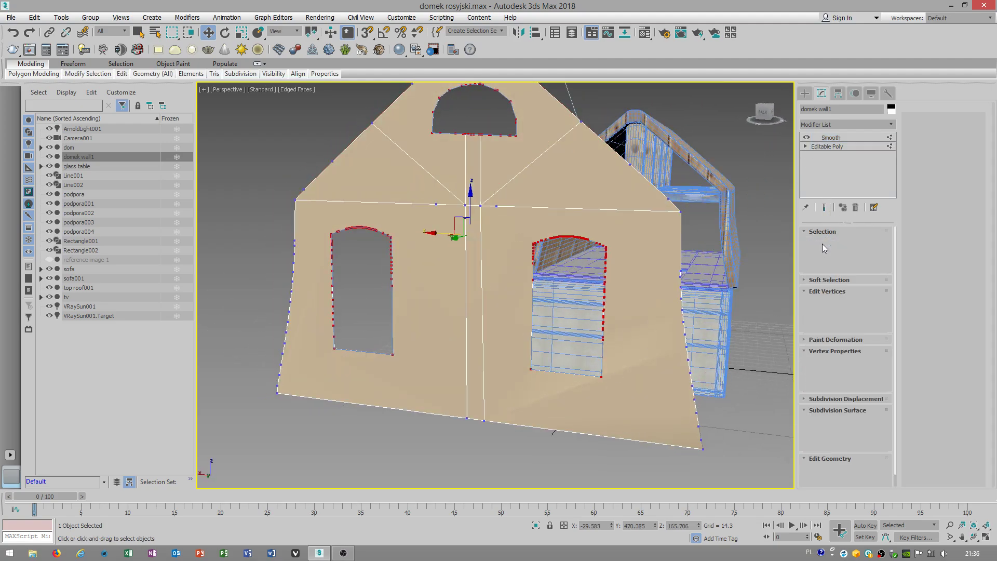
pyautogui.rightClick(610, 388)
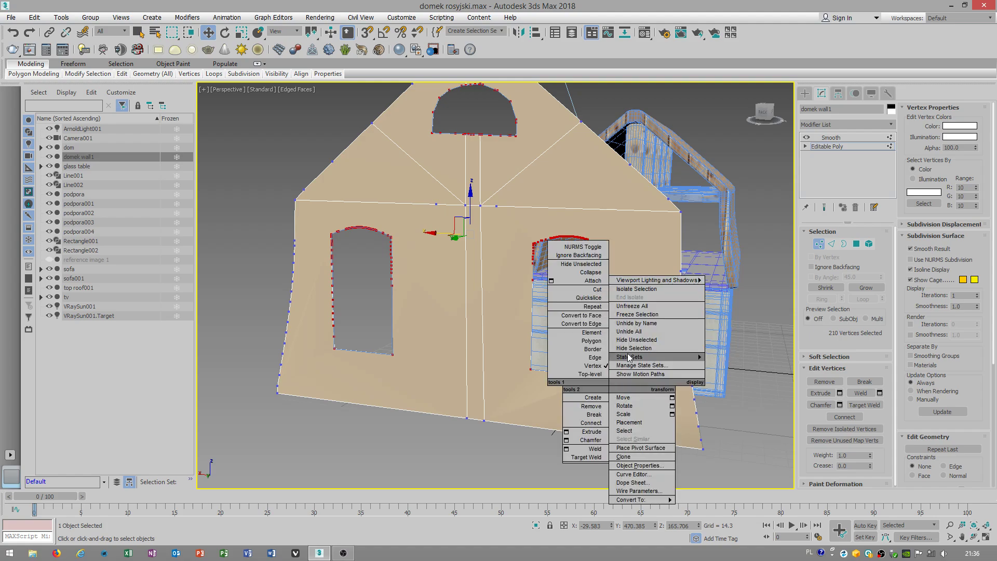
pyautogui.click(597, 290)
pyautogui.click(530, 369)
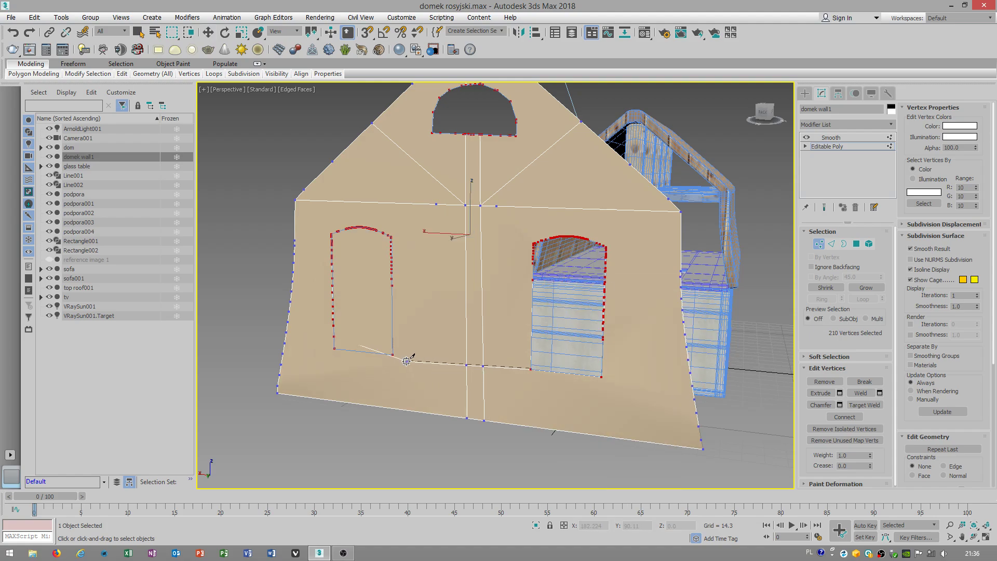
pyautogui.click(393, 355)
pyautogui.rightClick(393, 355)
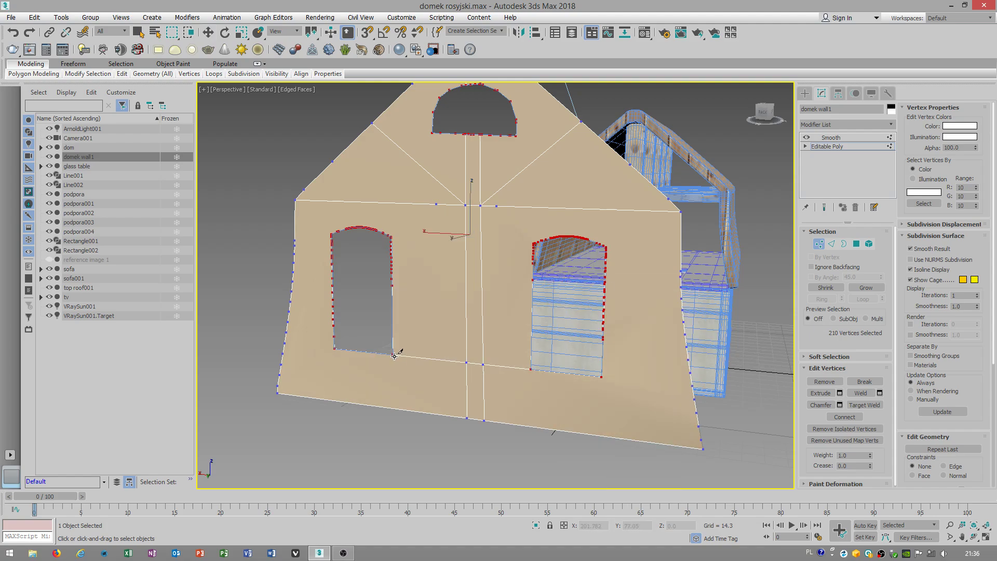
# Cut an edge from the right window's outer bottom corner to the wall's right side, and select the polygon above it
pyautogui.click(602, 377)
pyautogui.click(692, 386)
pyautogui.rightClick(692, 386)
pyautogui.click(857, 244)
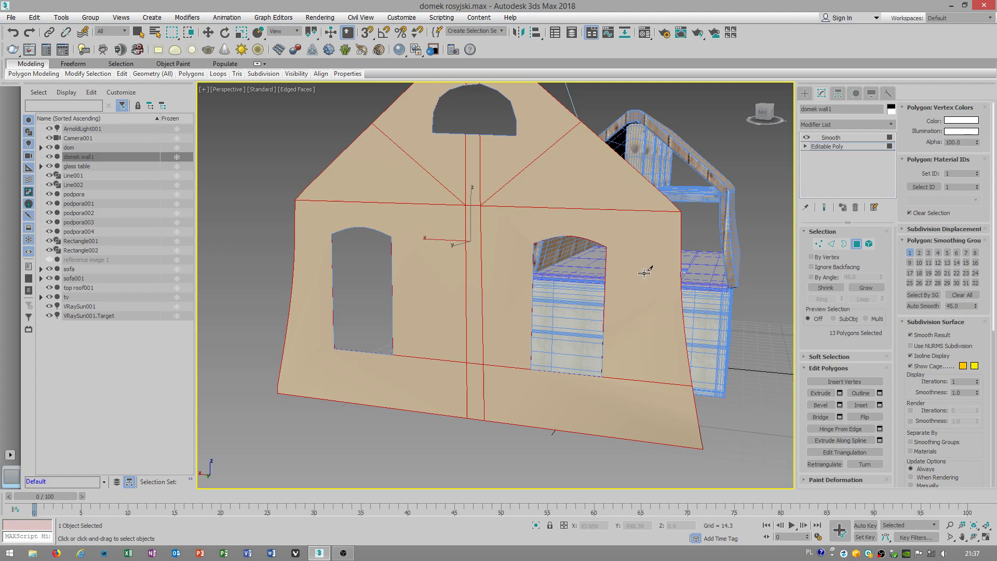
pyautogui.press('w')
pyautogui.click(639, 276)
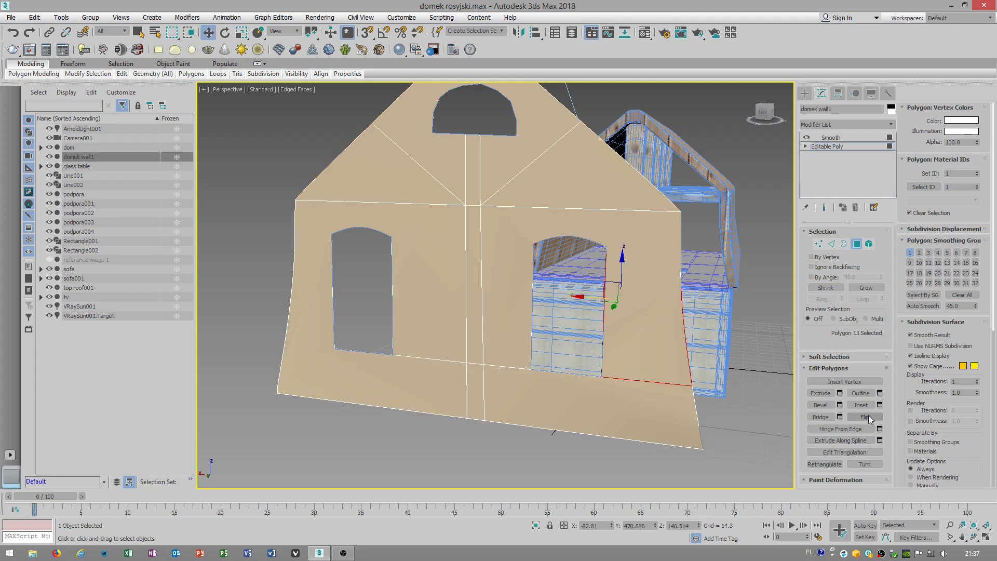
pyautogui.keyDown('alt'); pyautogui.moveTo(441, 237); pyautogui.dragTo(476, 276, button='middle'); pyautogui.keyUp('alt')
# At vertex level, cut an edge from the left window's outer bottom corner to the wall's left side
pyautogui.click(819, 244)
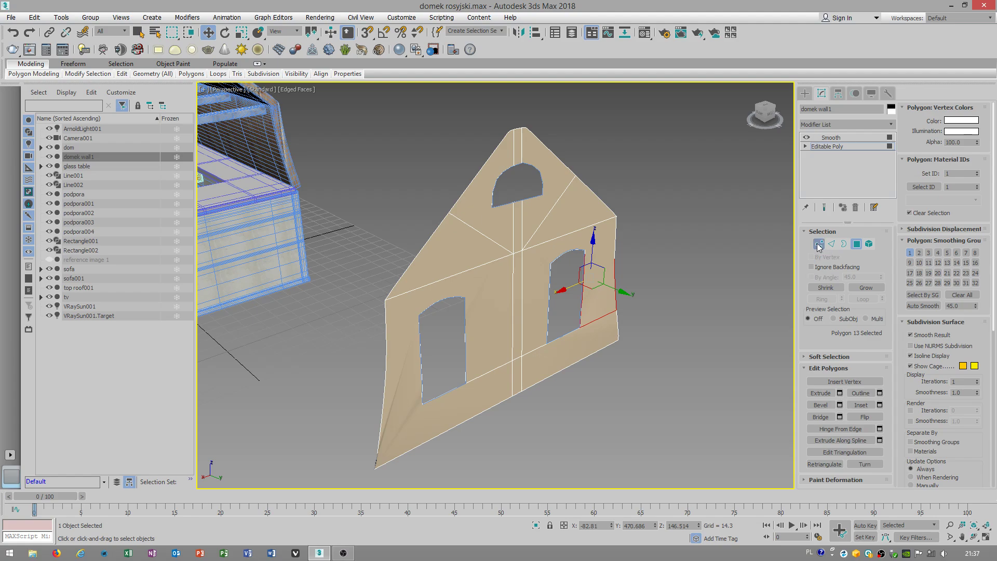
pyautogui.scroll(5, 450, 299)
pyautogui.moveTo(301, 433); pyautogui.dragTo(364, 356, button='middle')
pyautogui.rightClick(382, 321)
pyautogui.click(371, 227)
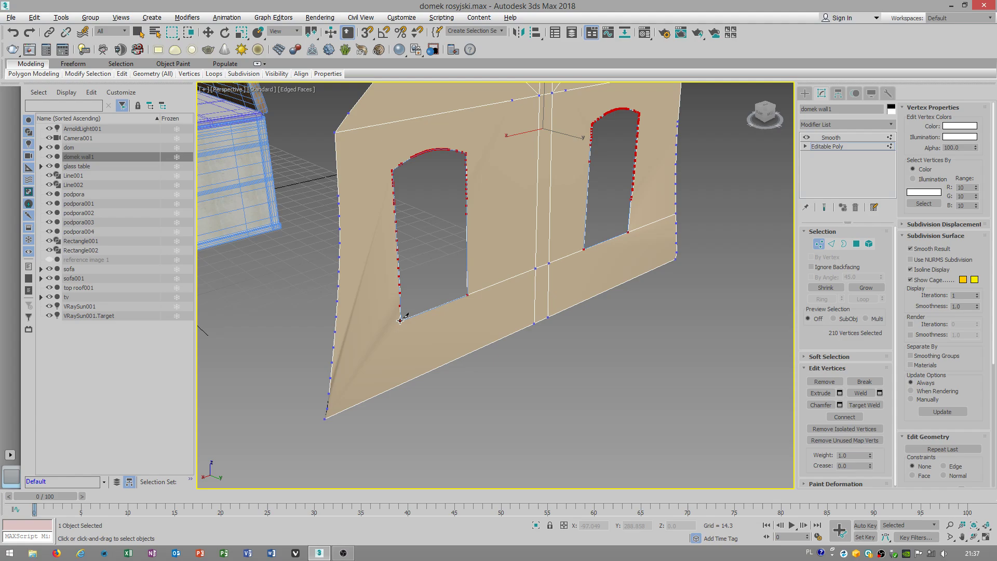
pyautogui.click(384, 327)
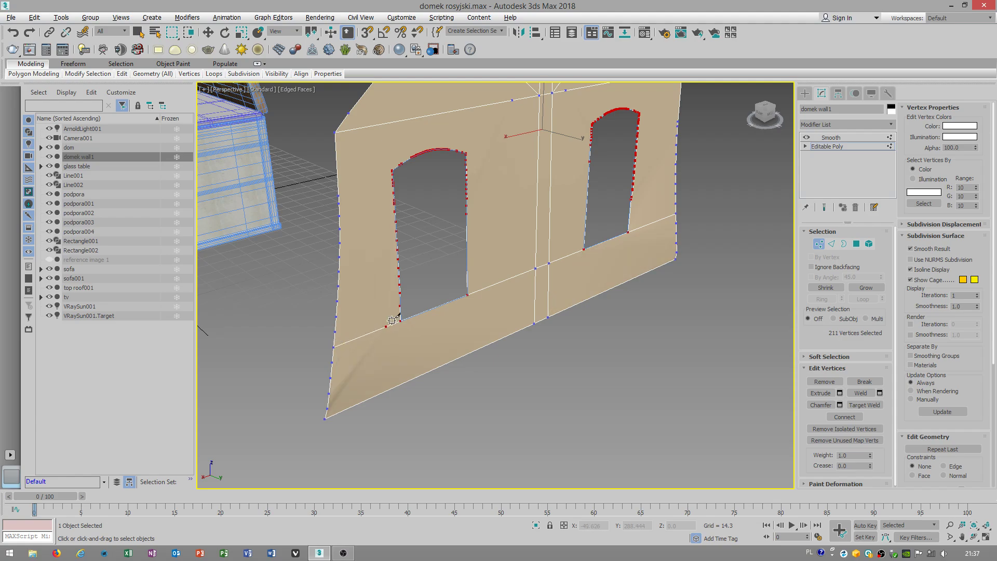
pyautogui.moveTo(542, 294); pyautogui.dragTo(505, 351, button='middle')
pyautogui.scroll(4, 452, 272)
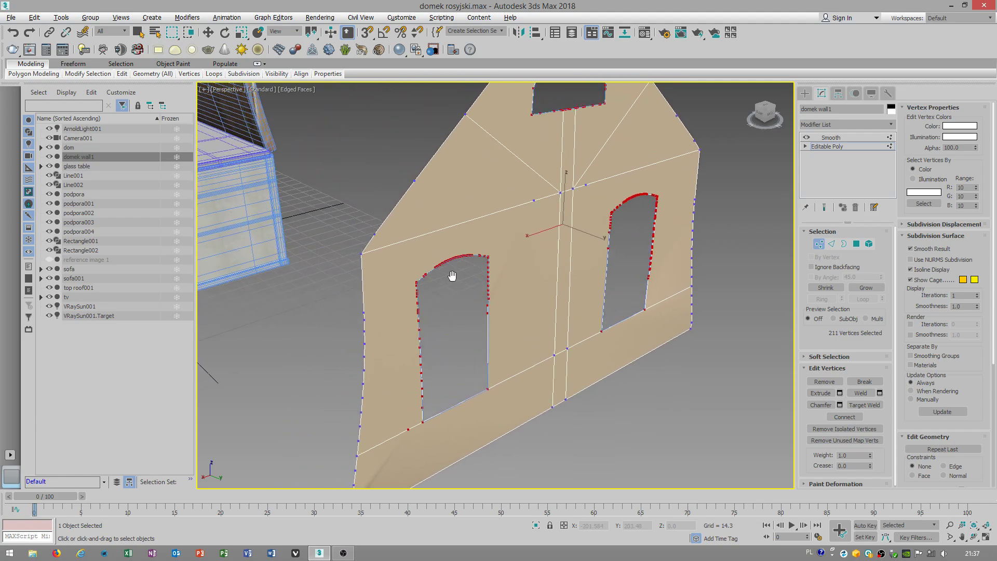
# Cut an edge from the left arched window's outer top corner up to the wall's left sloped edge
pyautogui.moveTo(422, 236)
pyautogui.keyDown('alt'); pyautogui.mouseDown(button='middle')
pyautogui.moveTo(401, 225)
pyautogui.moveTo(430, 245)
pyautogui.mouseUp(button='middle'); pyautogui.keyUp('alt')
pyautogui.click(352, 285)
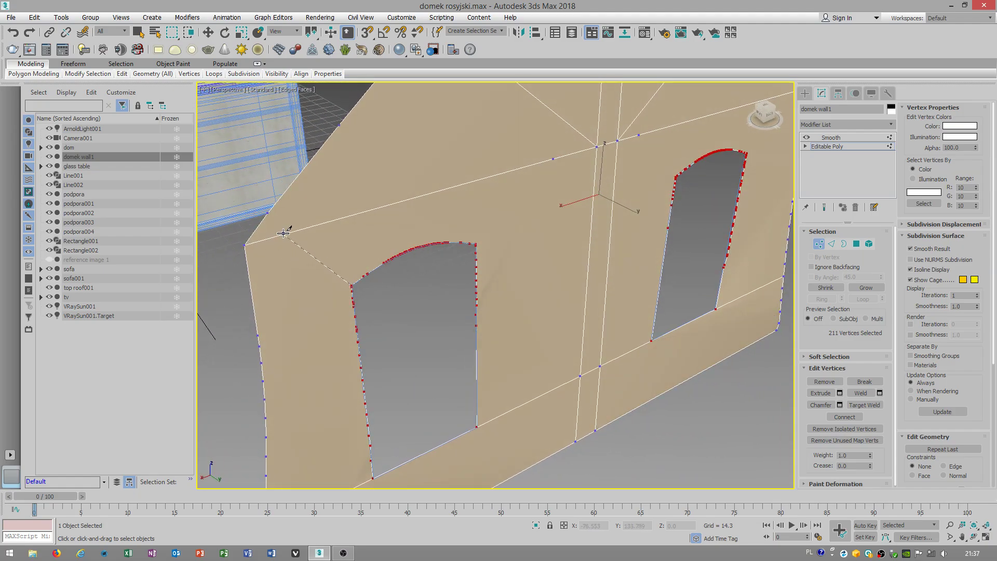
pyautogui.click(290, 233)
pyautogui.click(267, 211)
pyautogui.rightClick(267, 211)
# Cut an edge between the facing top corners of the arched windows and another from the right window's outer top corner to the wall's right side
pyautogui.keyDown('alt'); pyautogui.moveTo(588, 249); pyautogui.dragTo(593, 243, button='middle'); pyautogui.keyUp('alt')
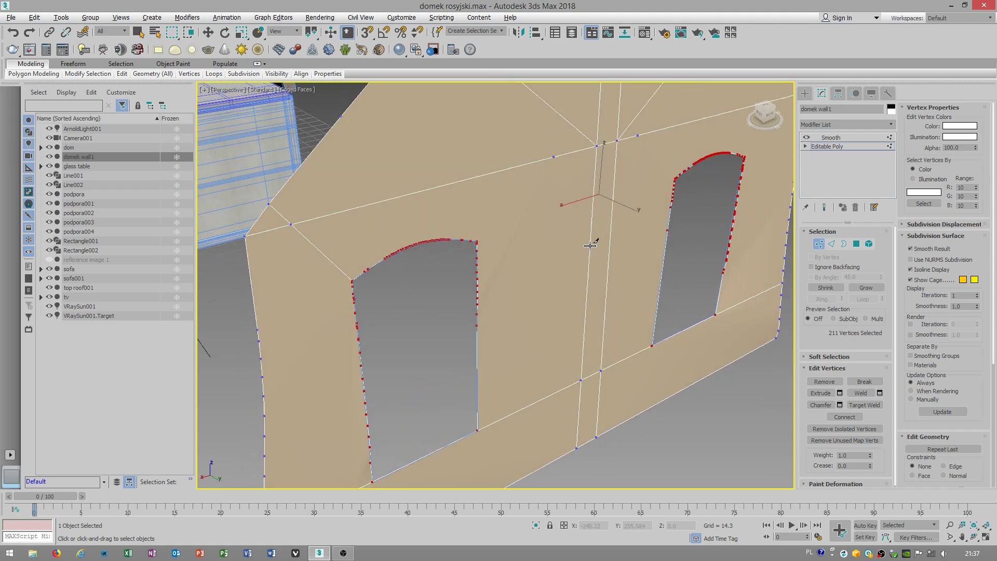
pyautogui.click(672, 181)
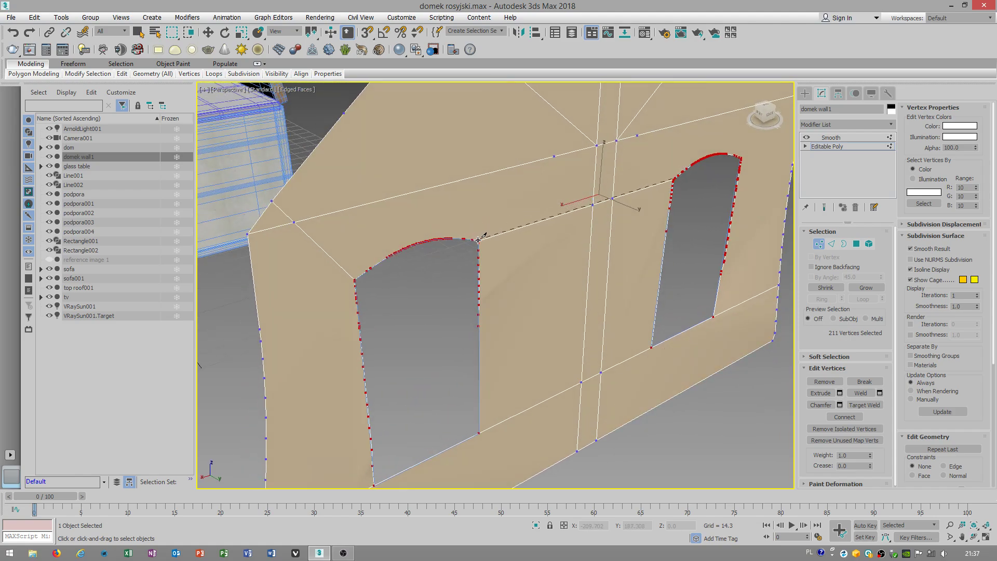
pyautogui.moveTo(612, 253); pyautogui.dragTo(340, 373, button='middle')
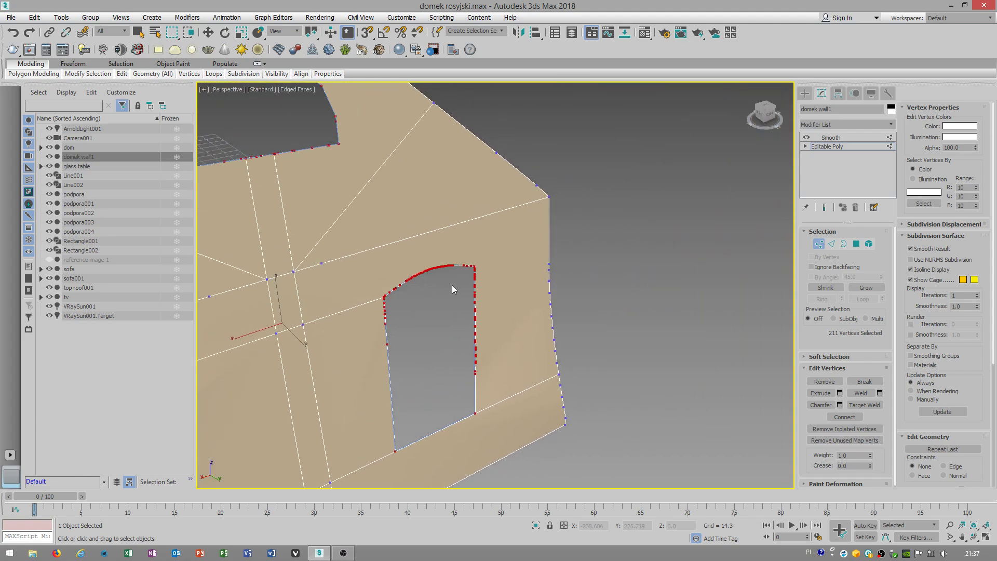
pyautogui.click(549, 235)
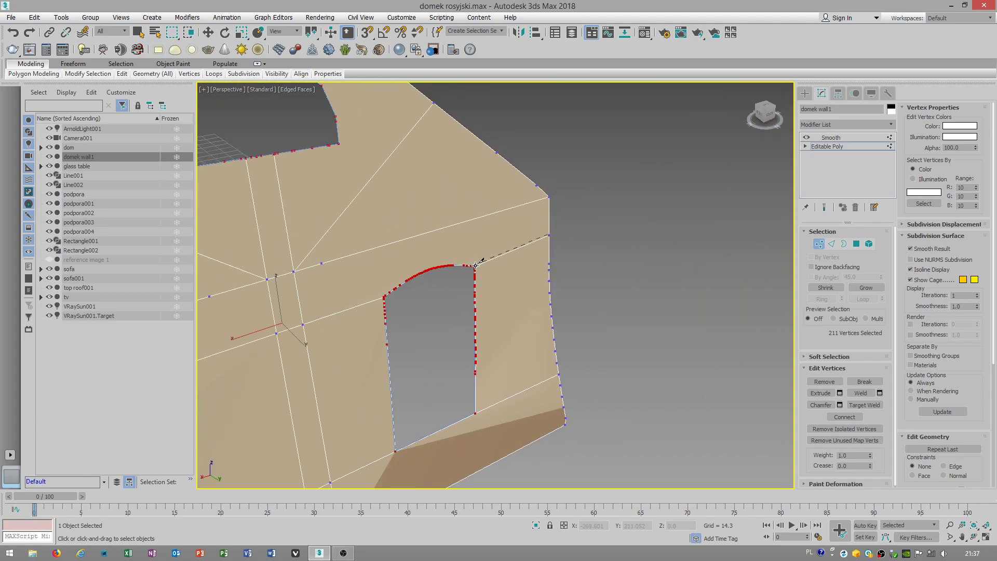
pyautogui.click(476, 265)
pyautogui.rightClick(475, 265)
# Cut edges from both bottom corners of the right arched window straight down to the wall's bottom edge
pyautogui.moveTo(403, 461); pyautogui.dragTo(463, 334, button='middle')
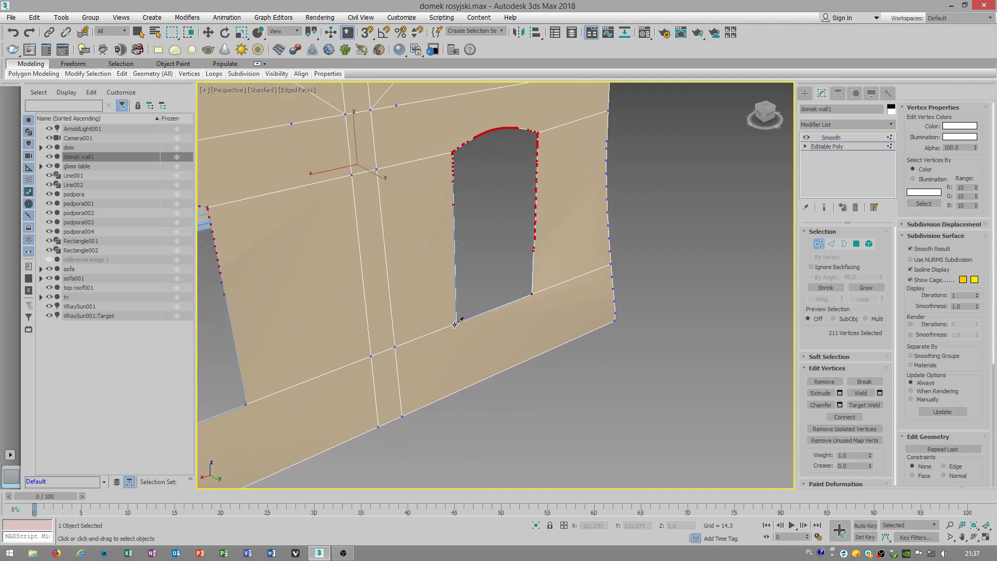
pyautogui.click(455, 325)
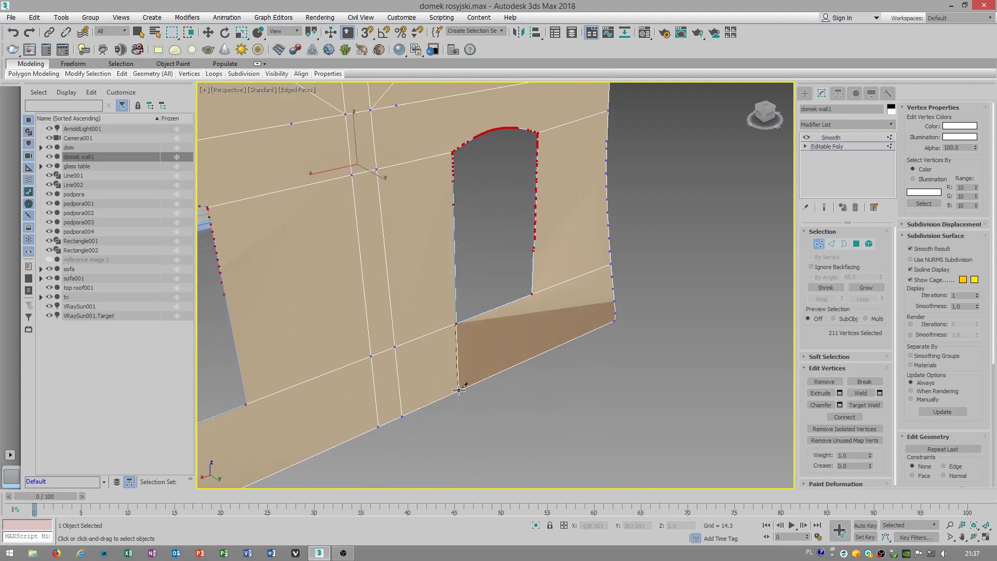
pyautogui.click(457, 390)
pyautogui.rightClick(458, 390)
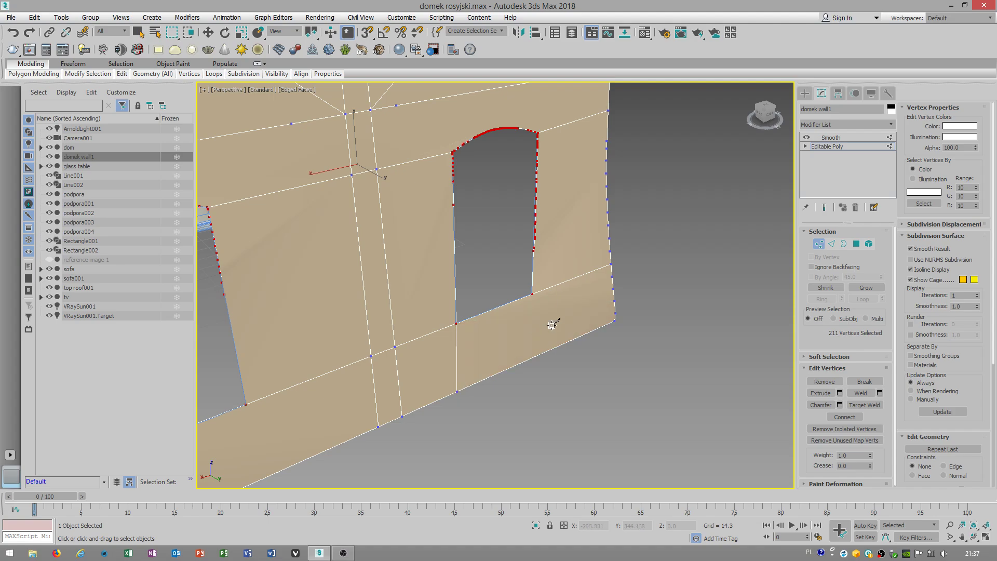
pyautogui.click(531, 295)
pyautogui.click(530, 359)
pyautogui.rightClick(531, 359)
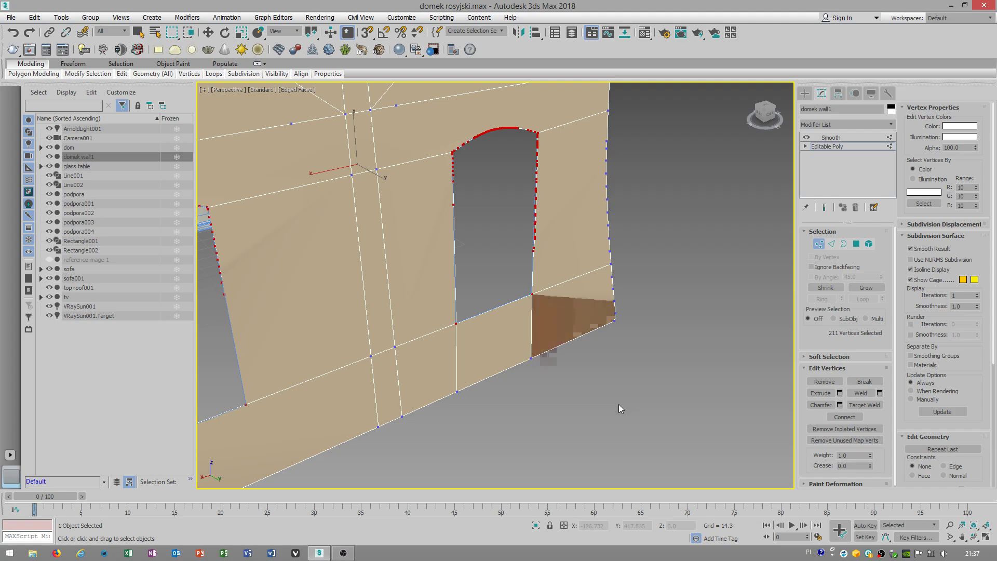
# Cut edges from both bottom corners of the left arched window straight down to the wall's bottom edge
pyautogui.keyDown('alt'); pyautogui.moveTo(618, 408); pyautogui.dragTo(415, 363, button='middle'); pyautogui.keyUp('alt')
pyautogui.click(411, 360)
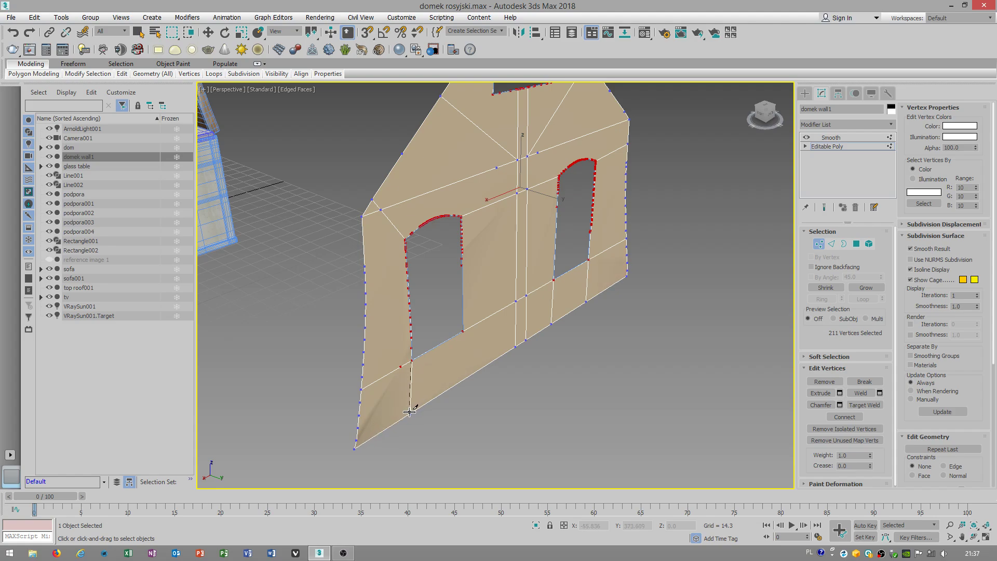
pyautogui.click(411, 414)
pyautogui.click(464, 332)
pyautogui.click(463, 381)
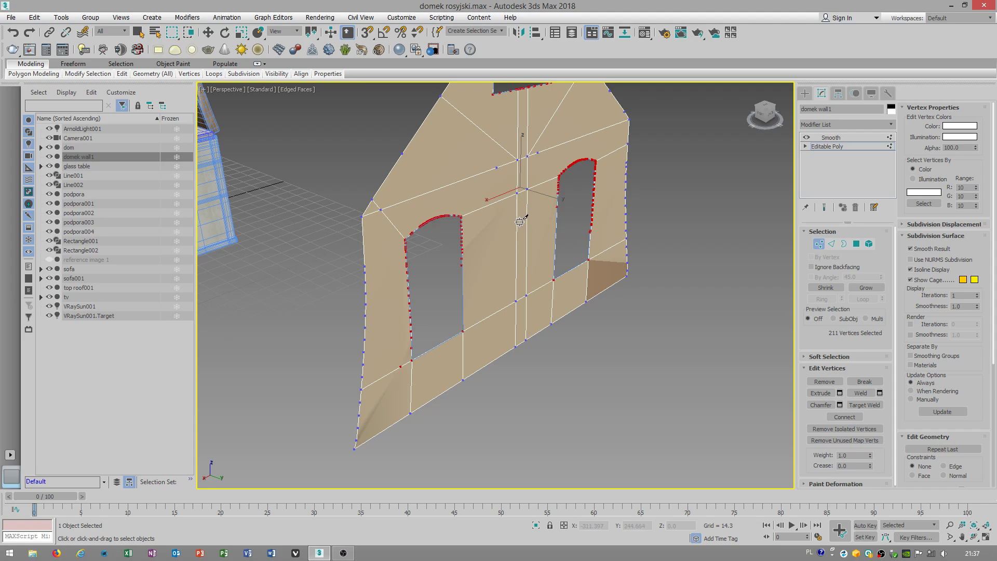
# Target-weld the stray vertex beside the left window's outer bottom corner onto that corner
pyautogui.moveTo(519, 222)
pyautogui.keyDown('alt'); pyautogui.mouseDown(button='middle')
pyautogui.moveTo(501, 216)
pyautogui.moveTo(513, 228)
pyautogui.mouseUp(button='middle'); pyautogui.keyUp('alt')
pyautogui.press('w')
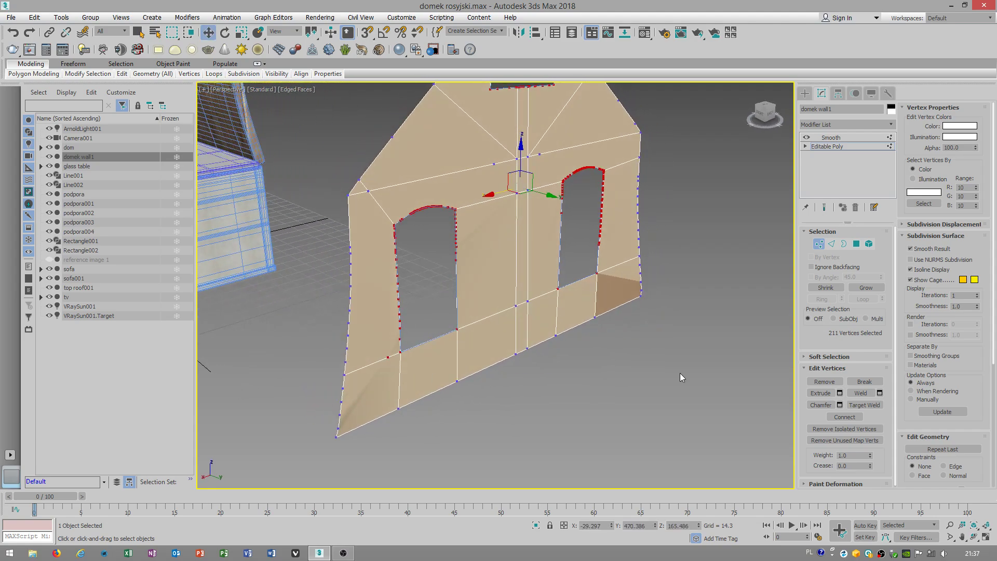
pyautogui.click(864, 405)
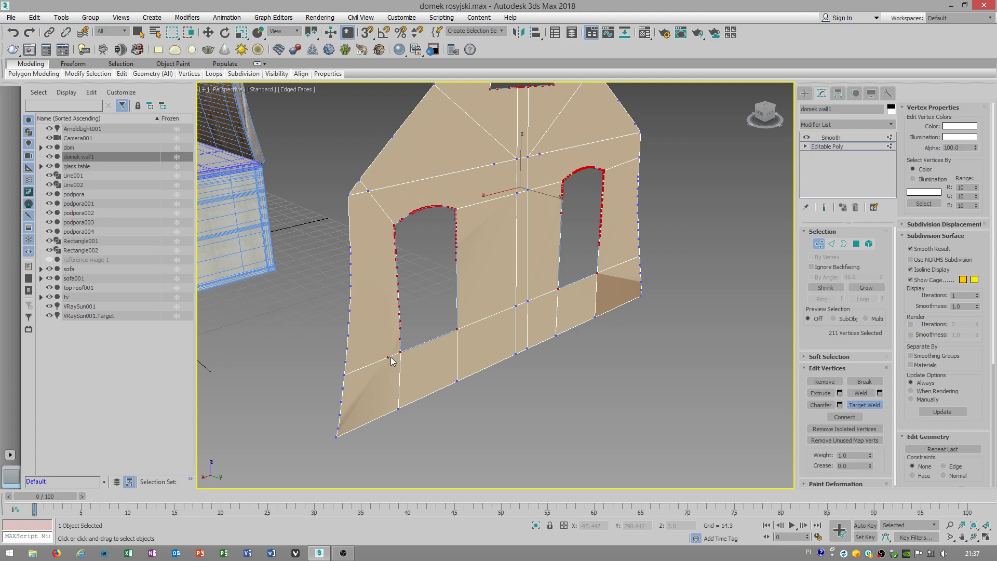
pyautogui.rightClick(427, 375)
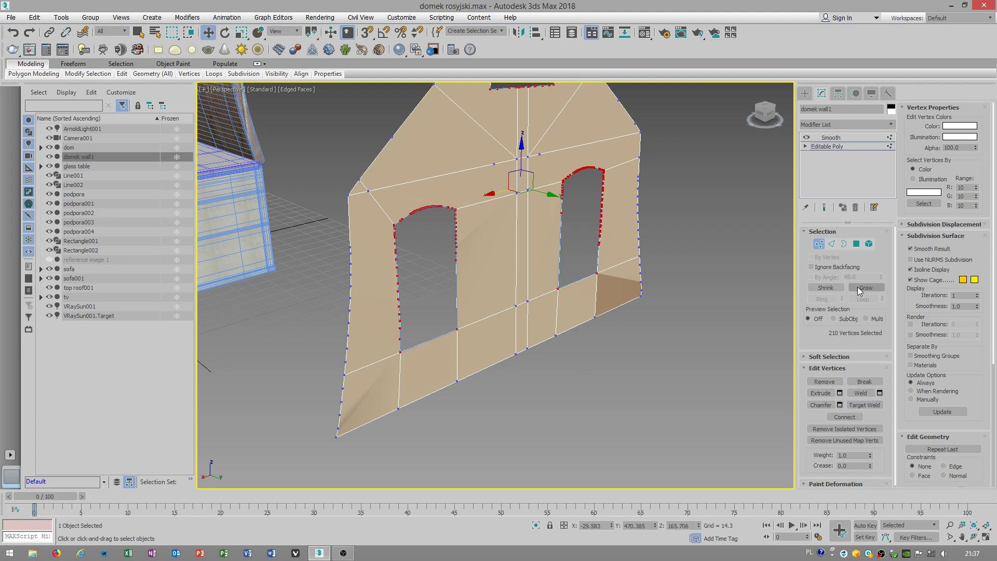
# Select the whole wall element and make it planar
pyautogui.click(869, 244)
pyautogui.click(535, 314)
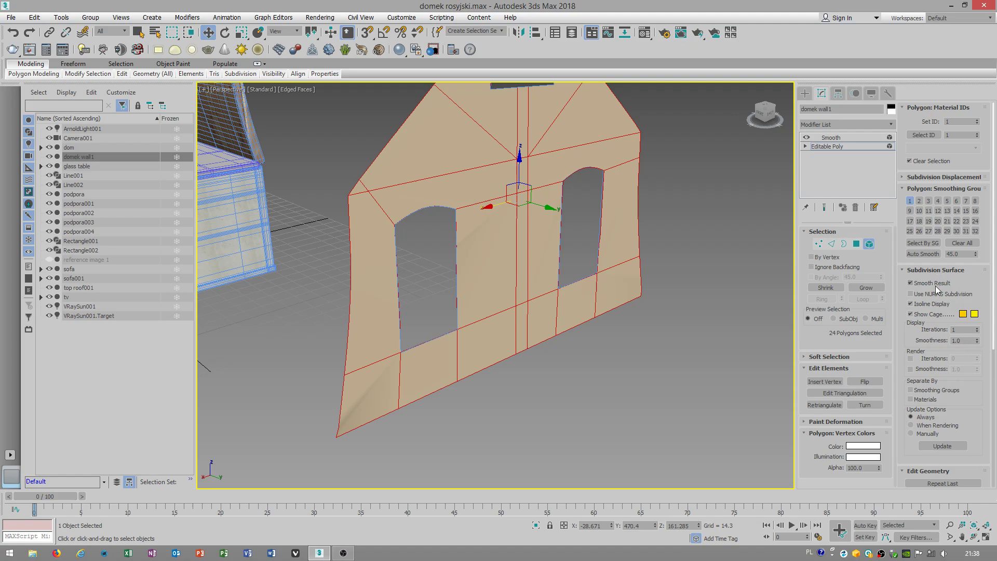
pyautogui.moveTo(904, 281); pyautogui.dragTo(889, 143)
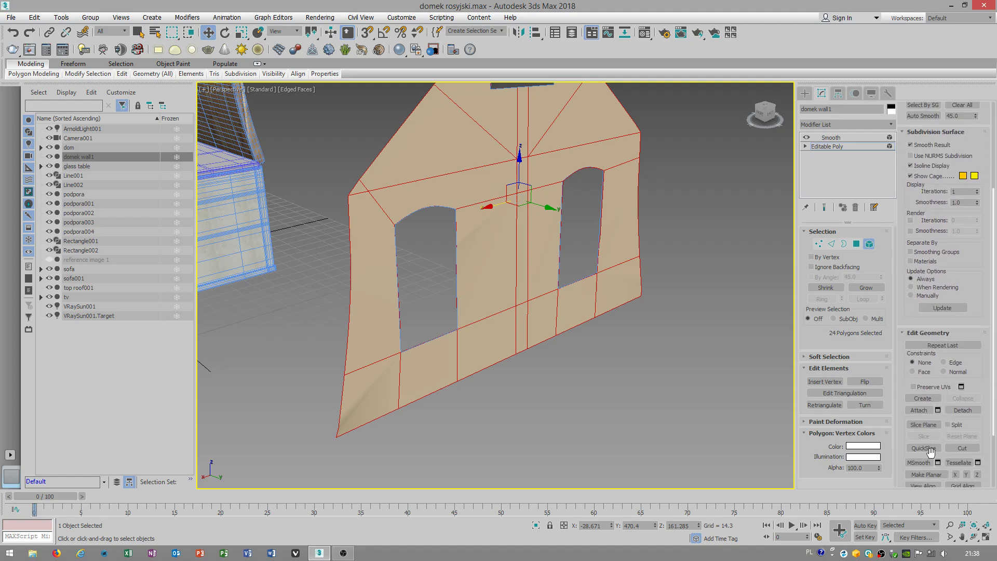
pyautogui.click(926, 474)
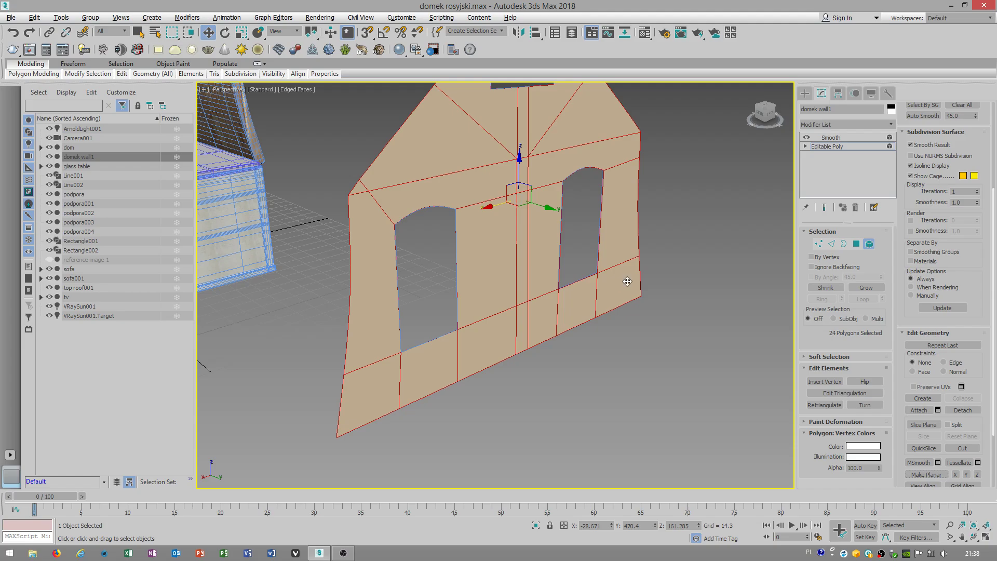
pyautogui.keyDown('alt'); pyautogui.moveTo(627, 281); pyautogui.dragTo(639, 304, button='middle'); pyautogui.keyUp('alt')
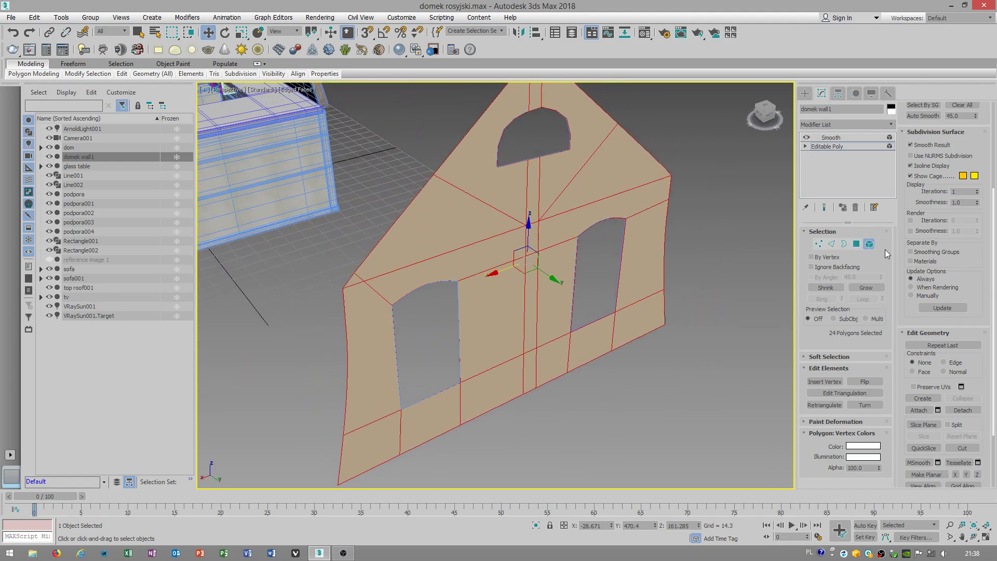
# Clone domek wall1 as a copy and offset the copy slightly along the wall's local Z axis
pyautogui.click(872, 244)
pyautogui.rightClick(571, 189)
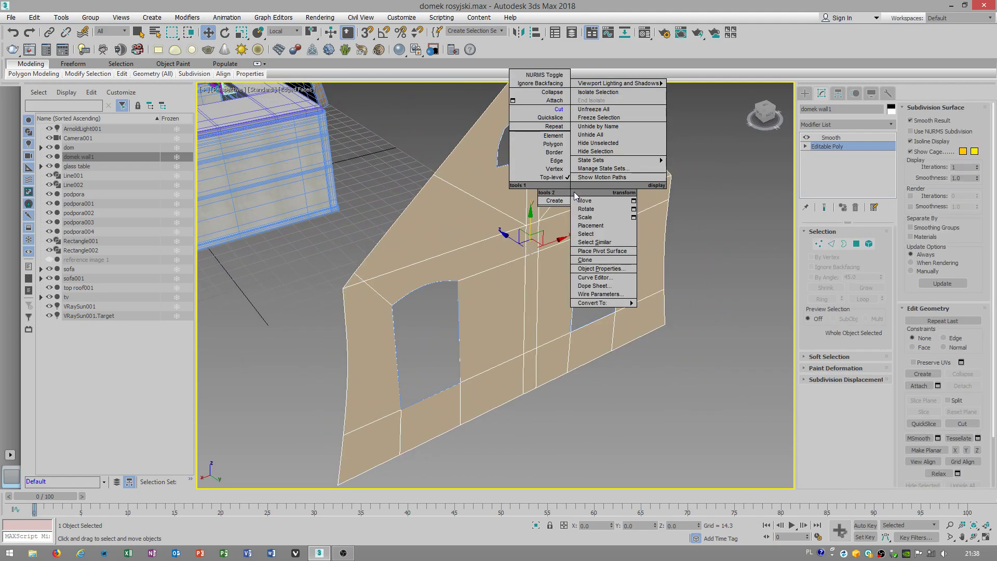
pyautogui.click(592, 260)
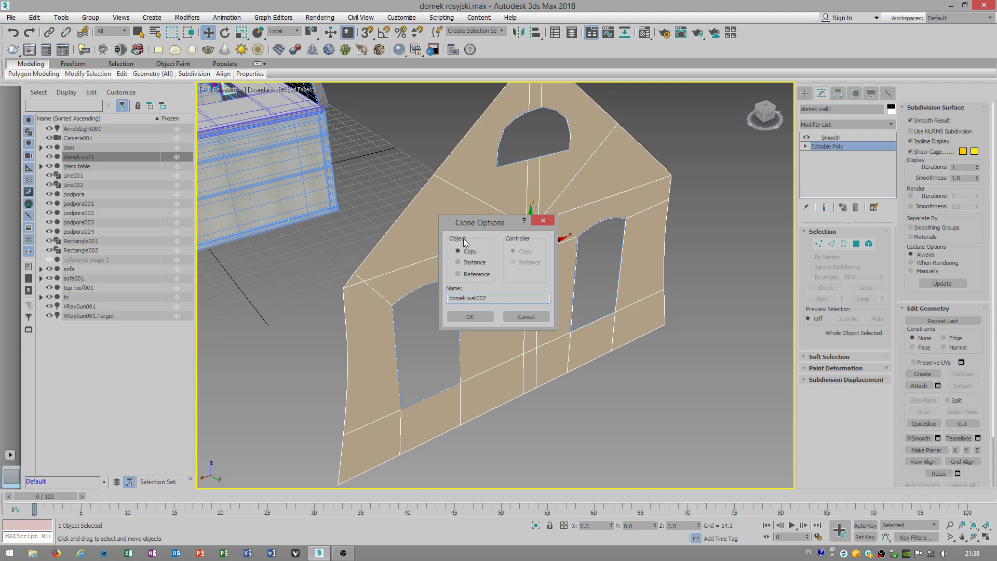
pyautogui.click(469, 317)
pyautogui.keyDown('alt'); pyautogui.moveTo(518, 239); pyautogui.dragTo(539, 259, button='middle'); pyautogui.keyUp('alt')
pyautogui.moveTo(512, 240); pyautogui.dragTo(520, 245)
pyautogui.moveTo(520, 246)
pyautogui.keyDown('alt'); pyautogui.mouseDown(button='middle')
pyautogui.moveTo(529, 250)
pyautogui.moveTo(524, 267)
pyautogui.mouseUp(button='middle'); pyautogui.keyUp('alt')
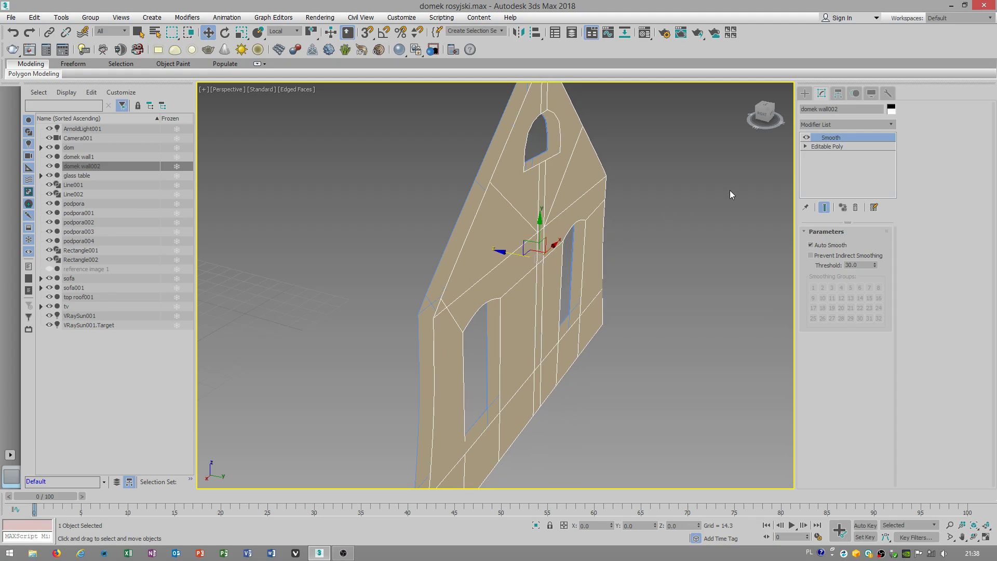
# Convert both the cloned wall and the original domek wall1 to Editable Poly
pyautogui.rightClick(591, 171)
pyautogui.moveTo(640, 285)
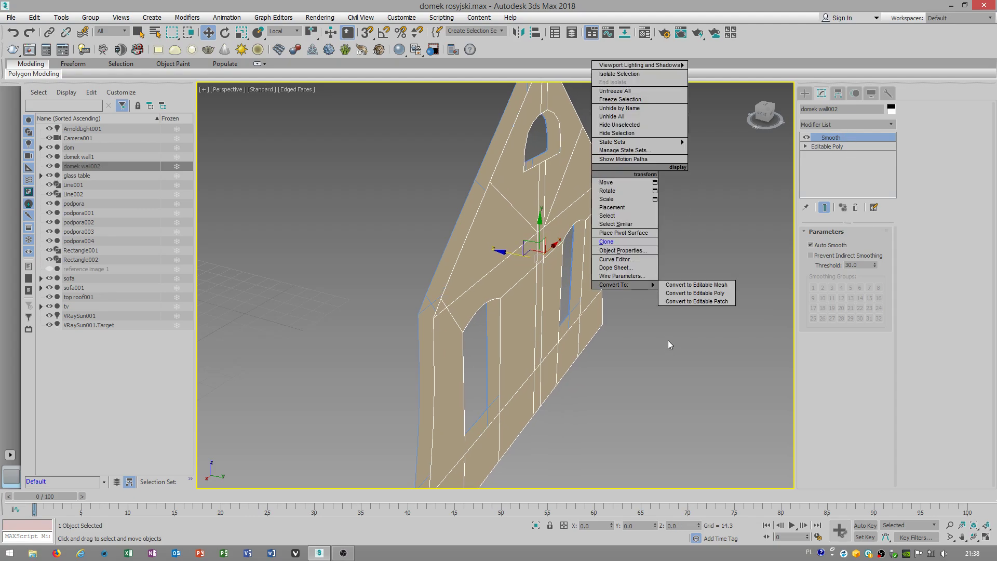
pyautogui.click(695, 293)
pyautogui.click(466, 217)
pyautogui.rightClick(464, 215)
pyautogui.moveTo(511, 329)
pyautogui.click(568, 337)
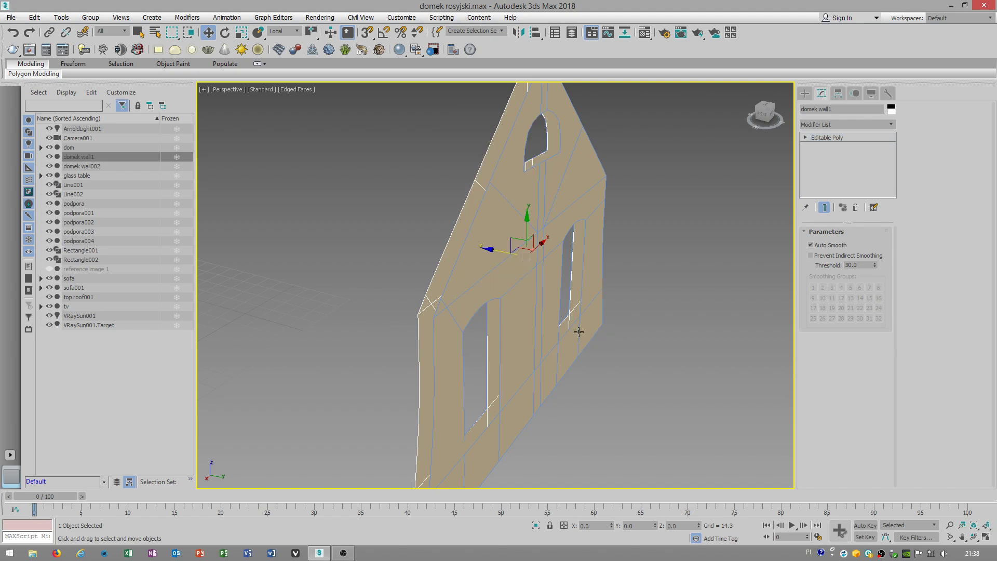
# Save the scene over the existing file rosyjski domek.max in the 3ds max 2018 projects folder
pyautogui.click(11, 17)
pyautogui.click(38, 96)
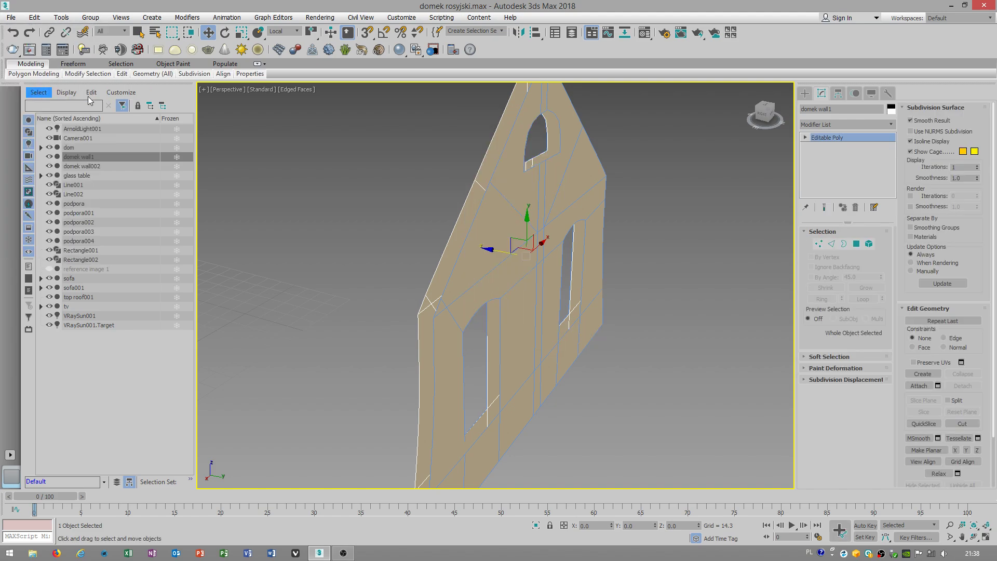
pyautogui.click(11, 18)
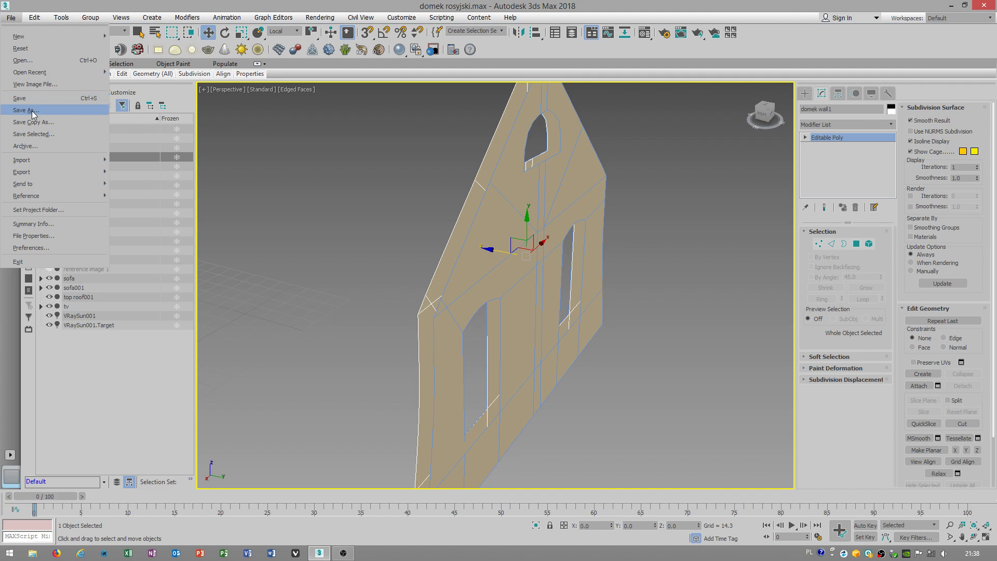
pyautogui.click(26, 110)
pyautogui.click(148, 103)
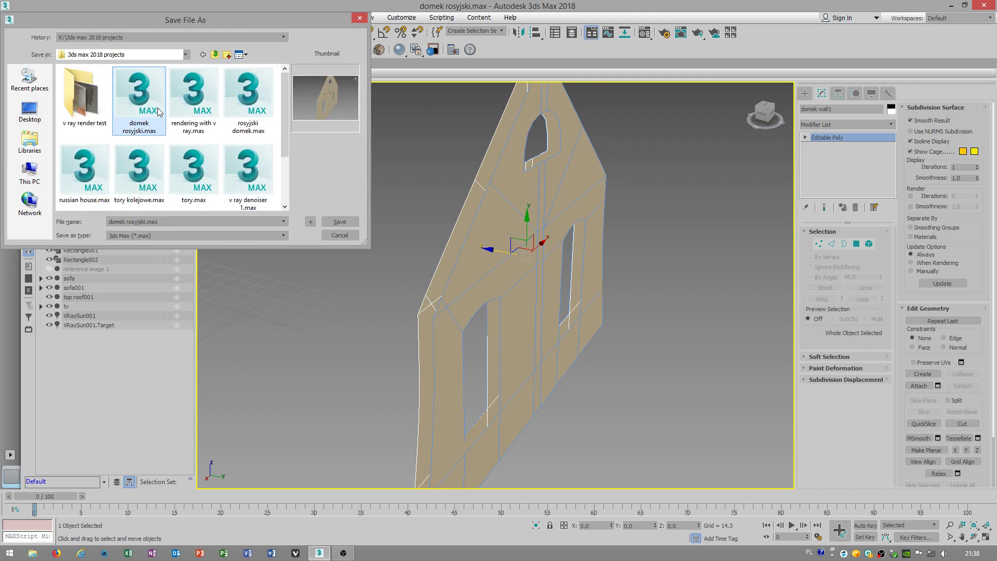
pyautogui.click(194, 103)
pyautogui.click(243, 107)
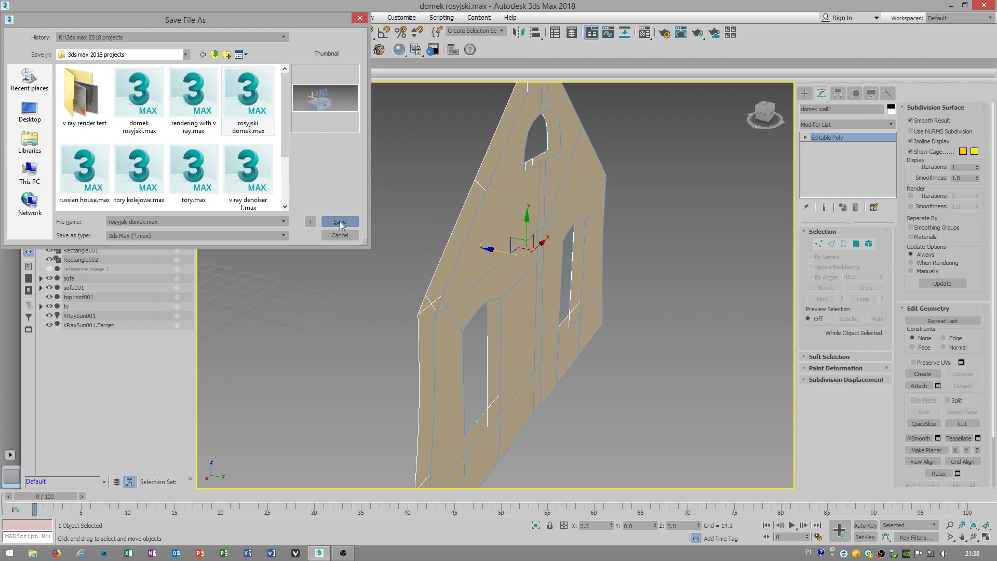
pyautogui.click(340, 221)
# In domek wall1's polygon level, enable selection By Angle at 40.95, and leave the polygon level
pyautogui.click(506, 312)
pyautogui.keyDown('alt'); pyautogui.moveTo(509, 313); pyautogui.dragTo(533, 330, button='middle'); pyautogui.keyUp('alt')
pyautogui.click(857, 244)
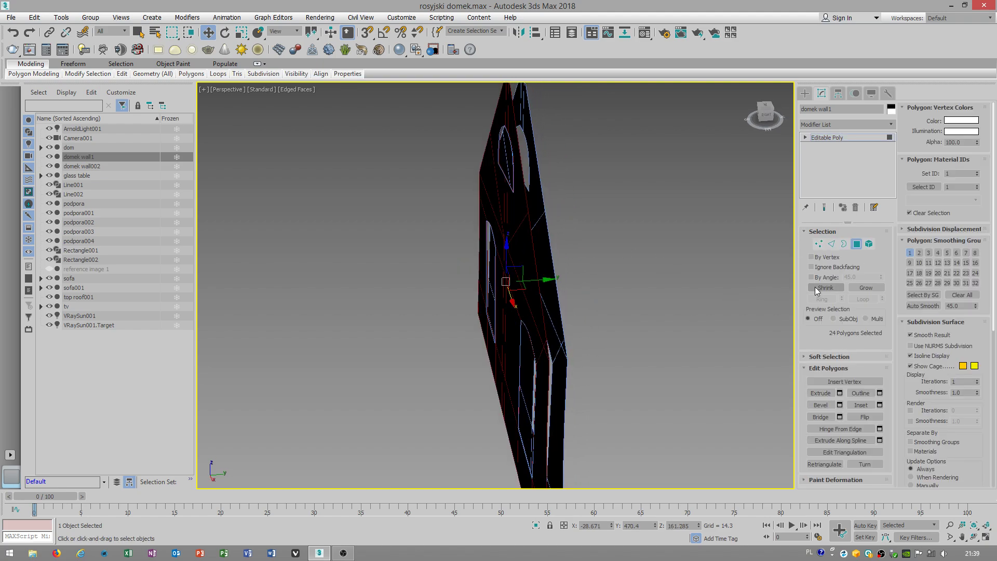
pyautogui.moveTo(882, 277); pyautogui.dragTo(881, 283)
pyautogui.click(559, 257)
pyautogui.click(861, 243)
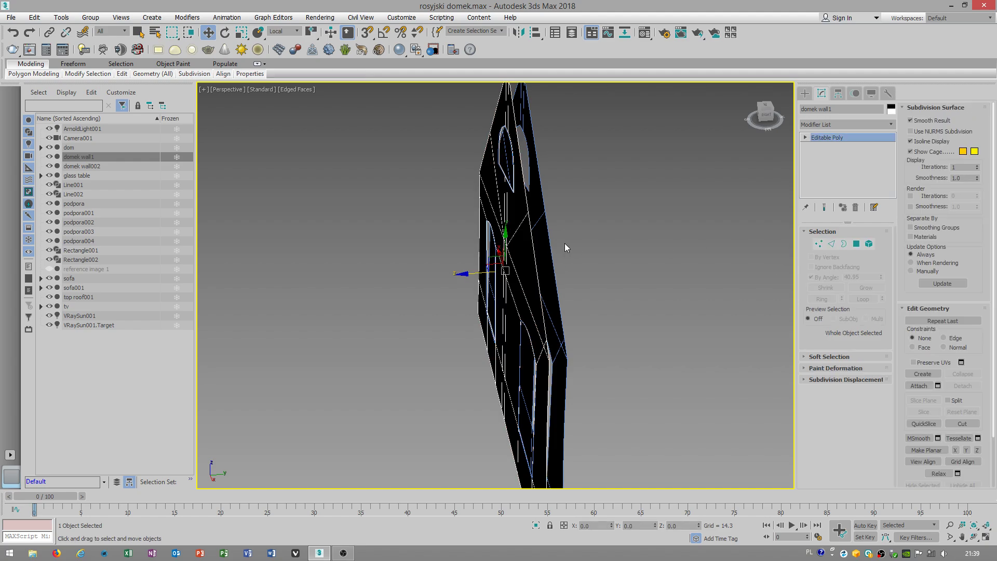
pyautogui.click(565, 243)
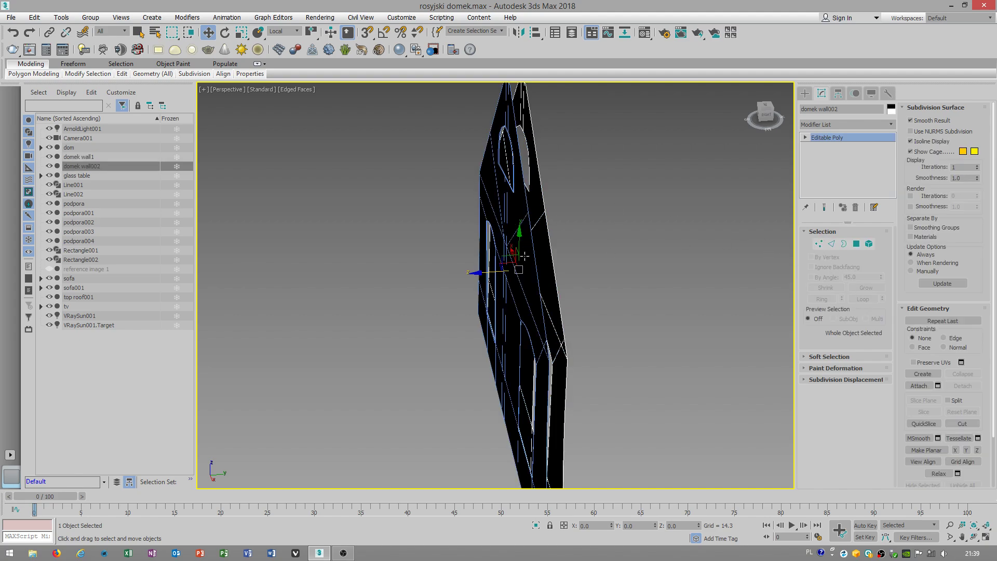
pyautogui.click(858, 243)
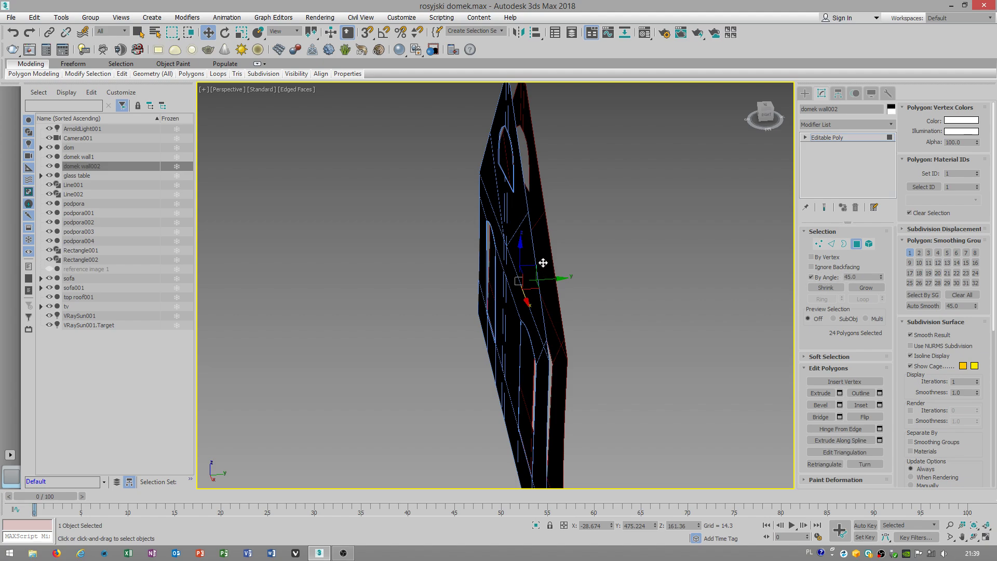
pyautogui.moveTo(546, 319)
pyautogui.keyDown('alt'); pyautogui.mouseDown(button='middle')
pyautogui.moveTo(513, 313)
pyautogui.moveTo(530, 314)
pyautogui.mouseUp(button='middle'); pyautogui.keyUp('alt')
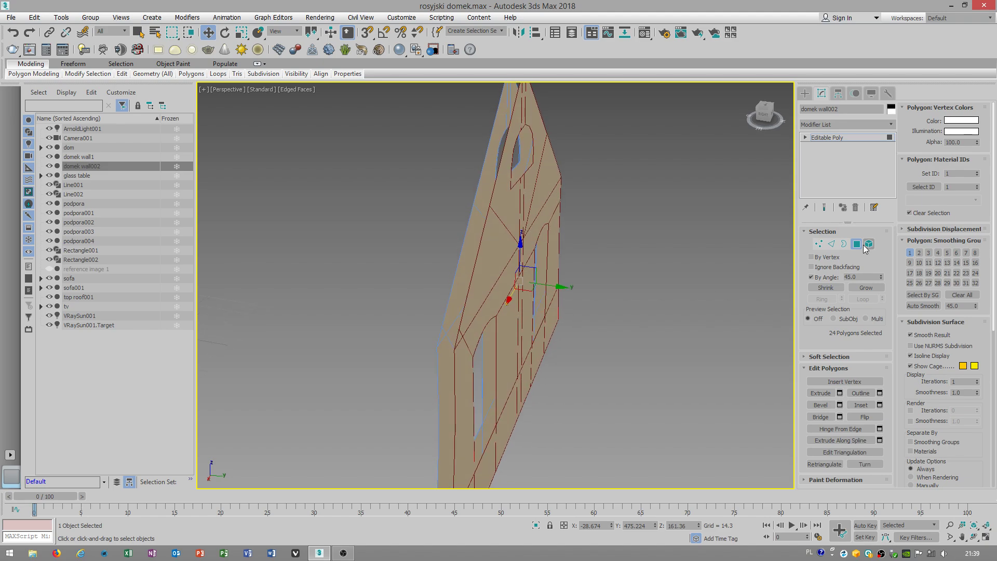
pyautogui.click(857, 243)
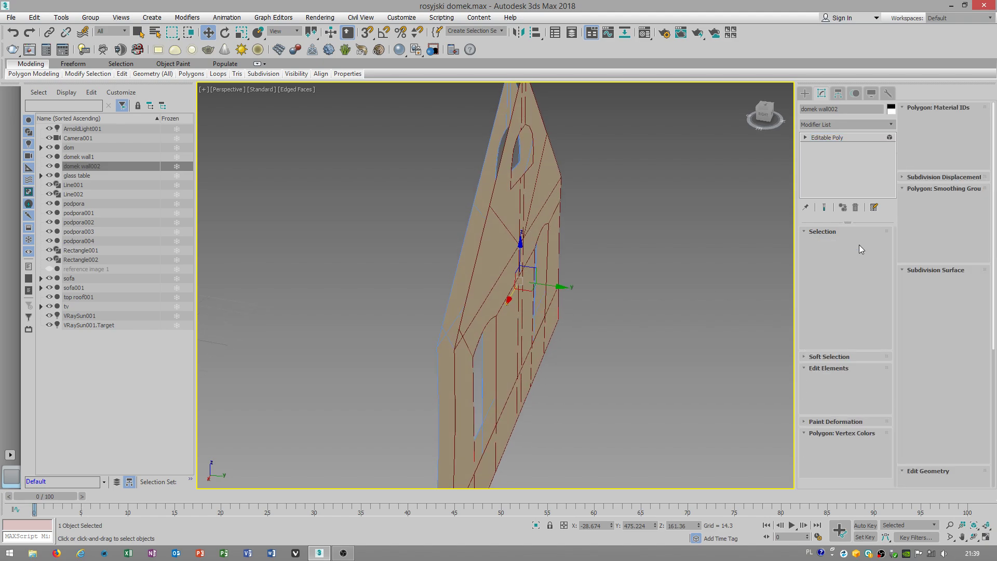
# Attach the offset copy domek wall002 to the original domek wall1 at object level
pyautogui.click(461, 285)
pyautogui.press('4')
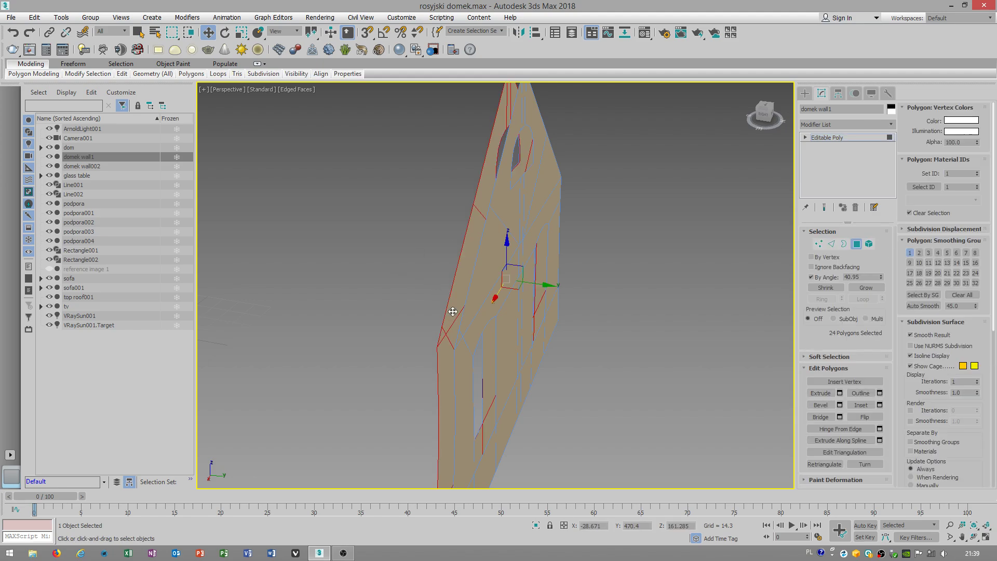
pyautogui.keyDown('alt'); pyautogui.moveTo(468, 314); pyautogui.dragTo(522, 329, button='middle'); pyautogui.keyUp('alt')
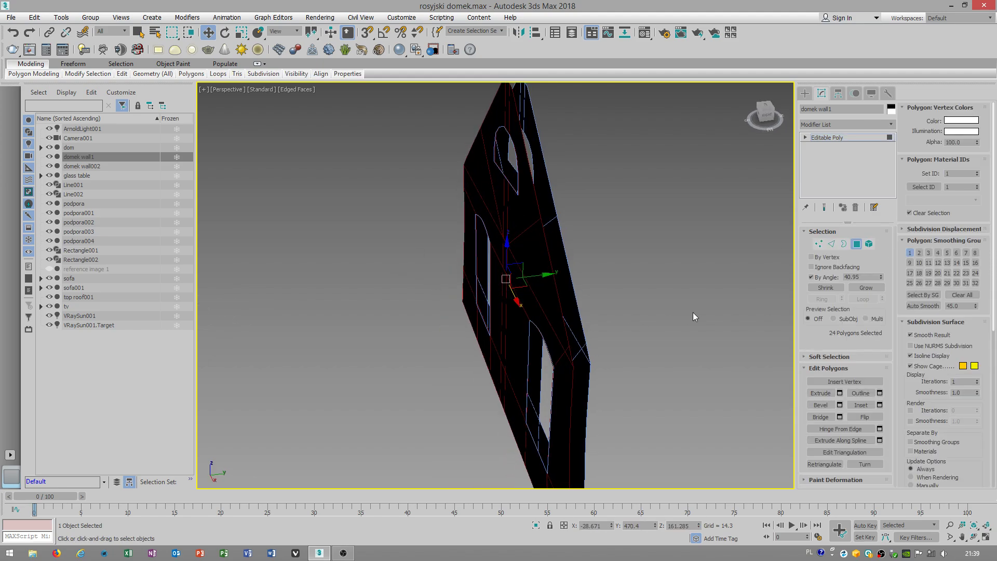
pyautogui.click(845, 244)
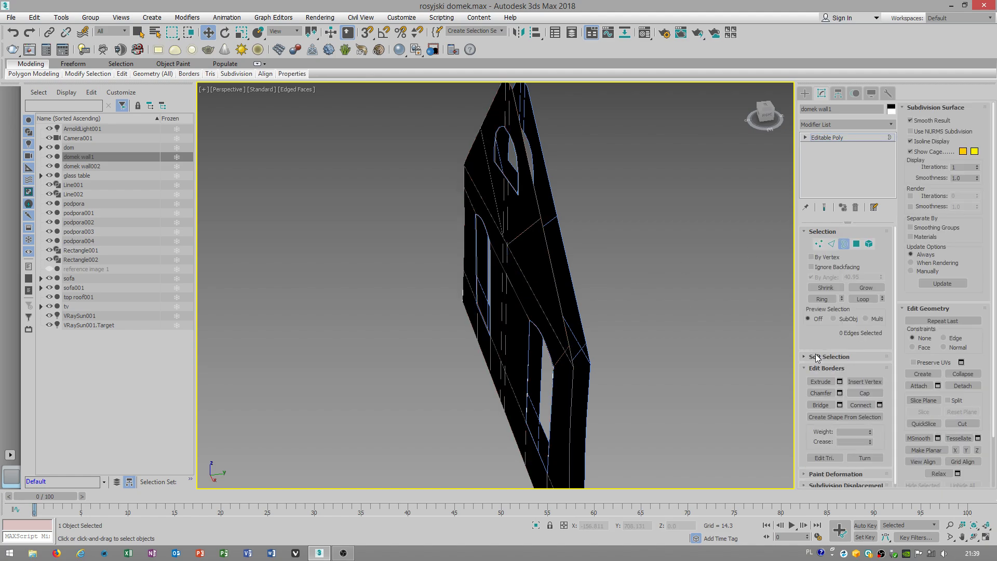
pyautogui.click(819, 406)
pyautogui.rightClick(664, 319)
pyautogui.click(845, 245)
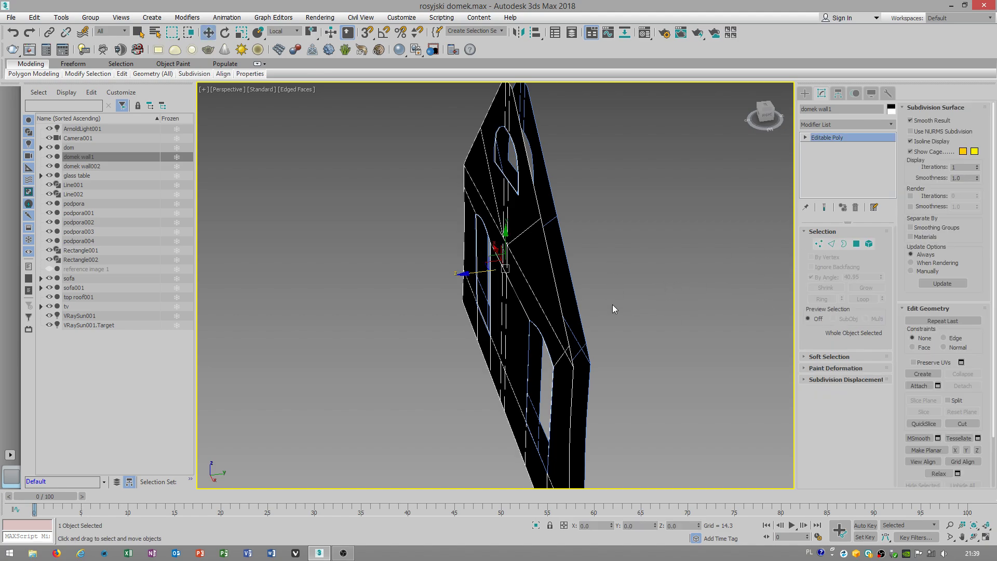
pyautogui.click(919, 385)
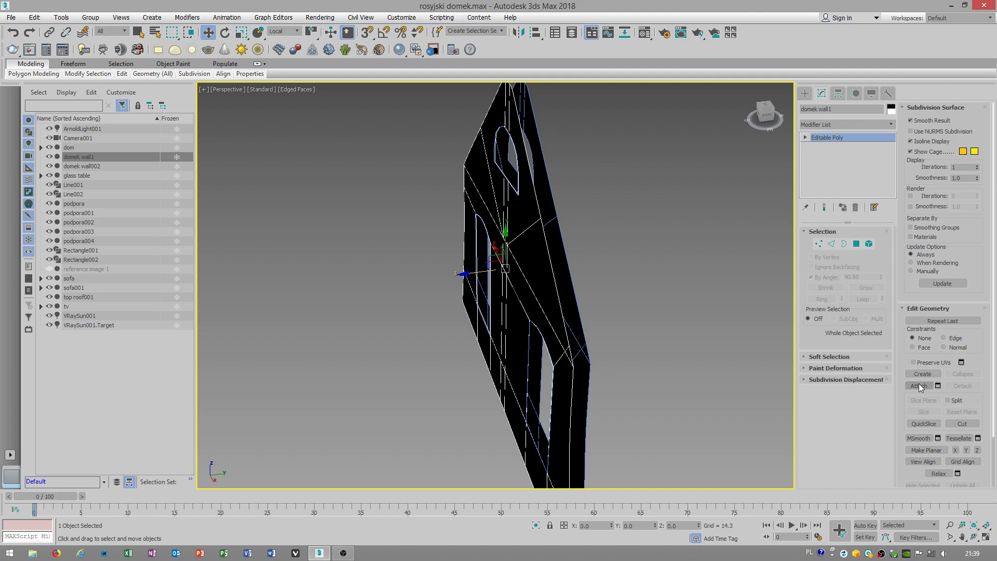
pyautogui.click(570, 279)
# Try to bridge the outer borders of the two attached wall shells at border level and undo the bridge
pyautogui.click(840, 243)
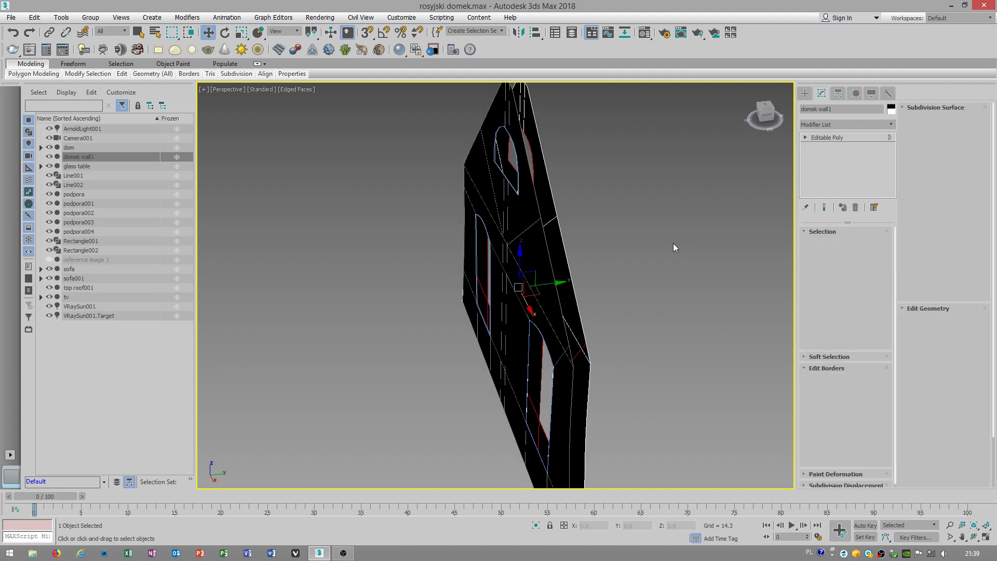
pyautogui.click(637, 305)
pyautogui.click(820, 404)
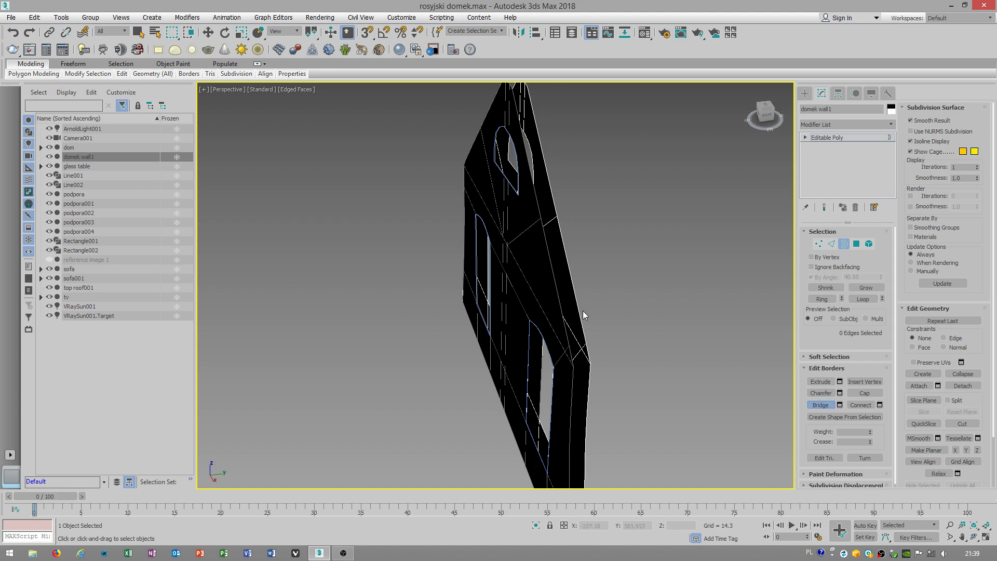
pyautogui.keyDown('alt'); pyautogui.moveTo(572, 289); pyautogui.dragTo(538, 318, button='middle'); pyautogui.keyUp('alt')
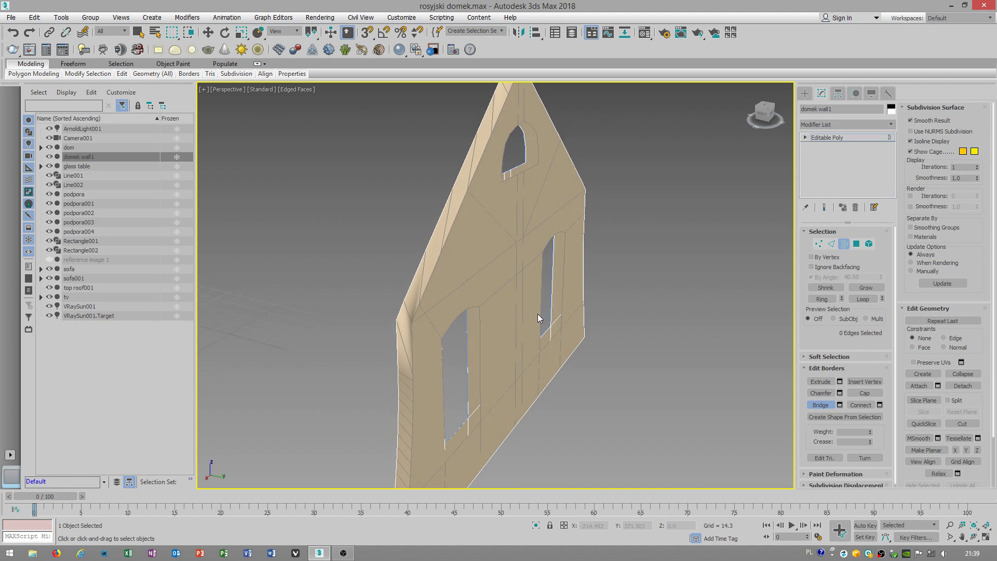
pyautogui.rightClick(515, 295)
pyautogui.hotkey('ctrl', 'z')
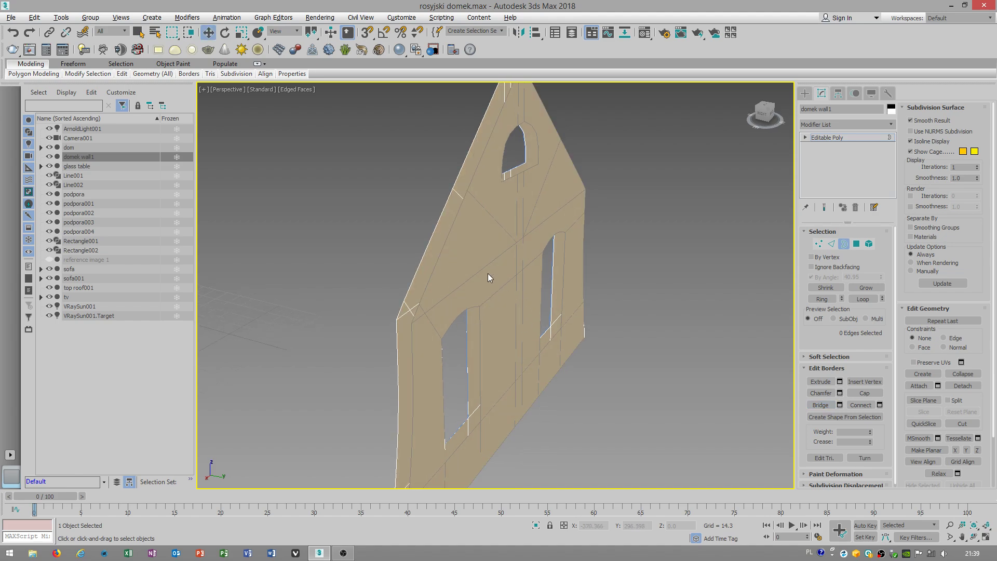
# Bridge the outer border of the front wall shell to the outer border of the back shell
pyautogui.keyDown('alt'); pyautogui.moveTo(488, 273); pyautogui.dragTo(494, 273, button='middle'); pyautogui.keyUp('alt')
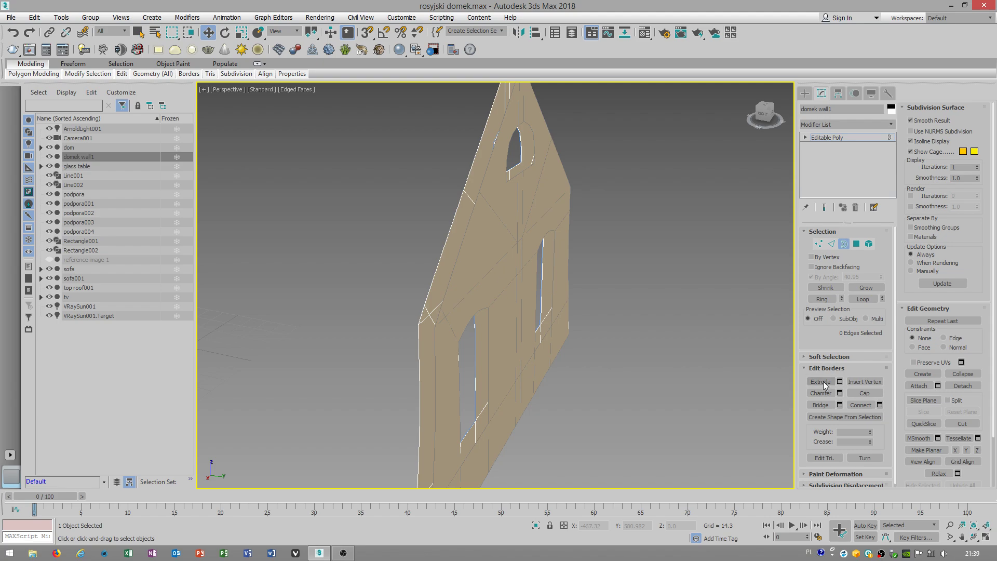
pyautogui.click(821, 404)
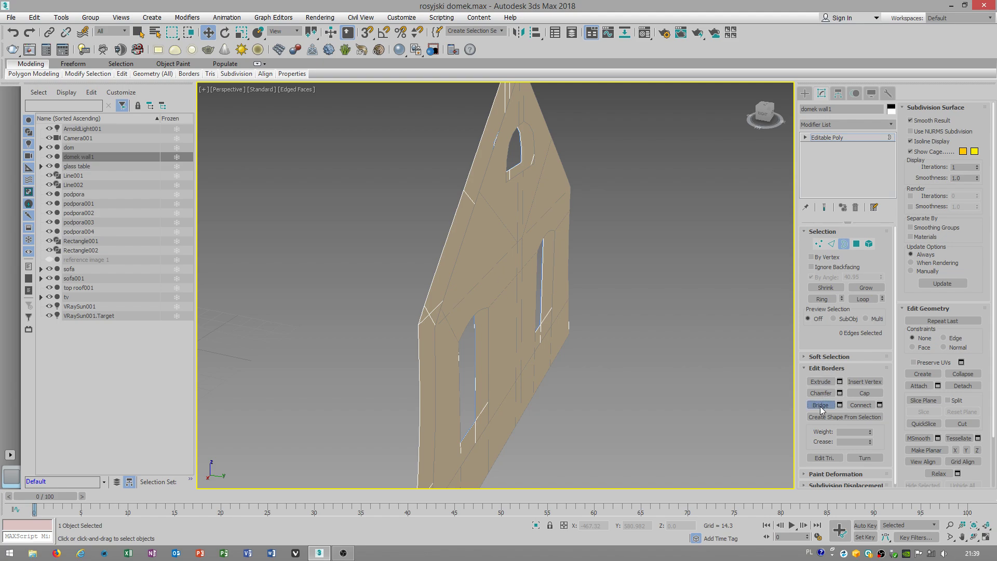
pyautogui.rightClick(439, 283)
pyautogui.keyDown('alt'); pyautogui.moveTo(441, 283); pyautogui.dragTo(485, 235, button='middle'); pyautogui.keyUp('alt')
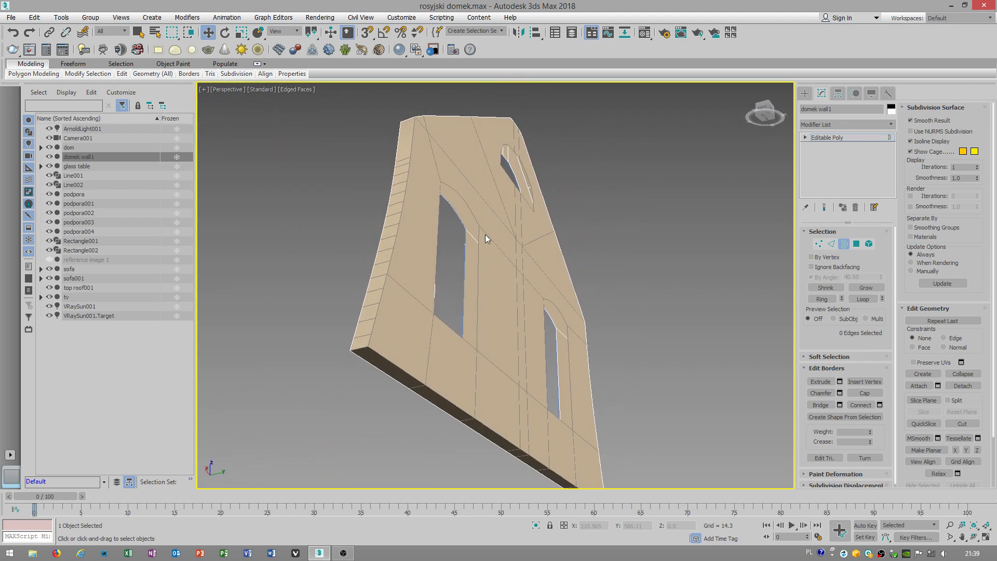
# Bridge the front and back borders of both lower windows and the arched upper window
pyautogui.click(820, 406)
pyautogui.click(464, 314)
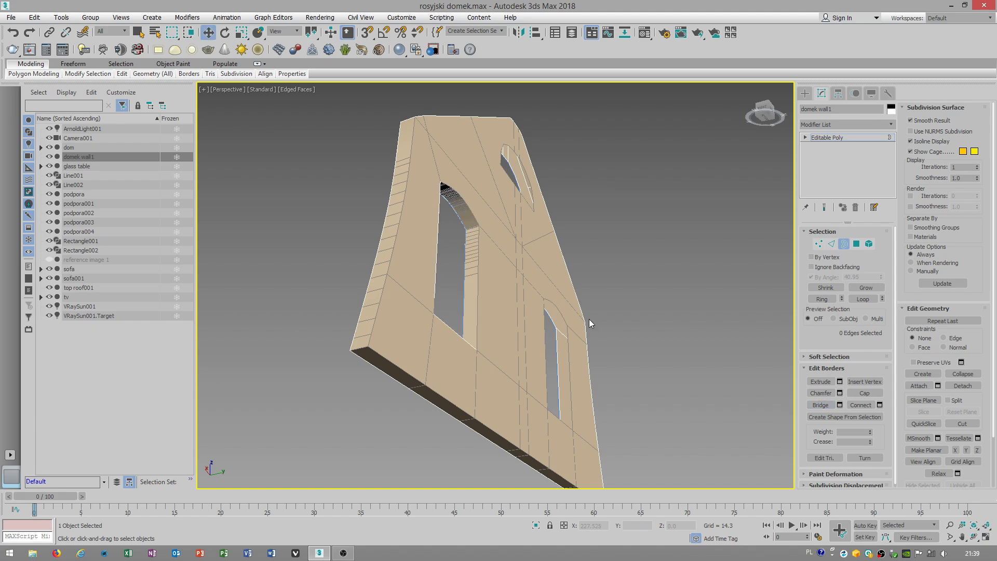
pyautogui.click(555, 354)
pyautogui.rightClick(566, 363)
pyautogui.keyDown('alt'); pyautogui.moveTo(566, 363); pyautogui.dragTo(550, 311, button='middle'); pyautogui.keyUp('alt')
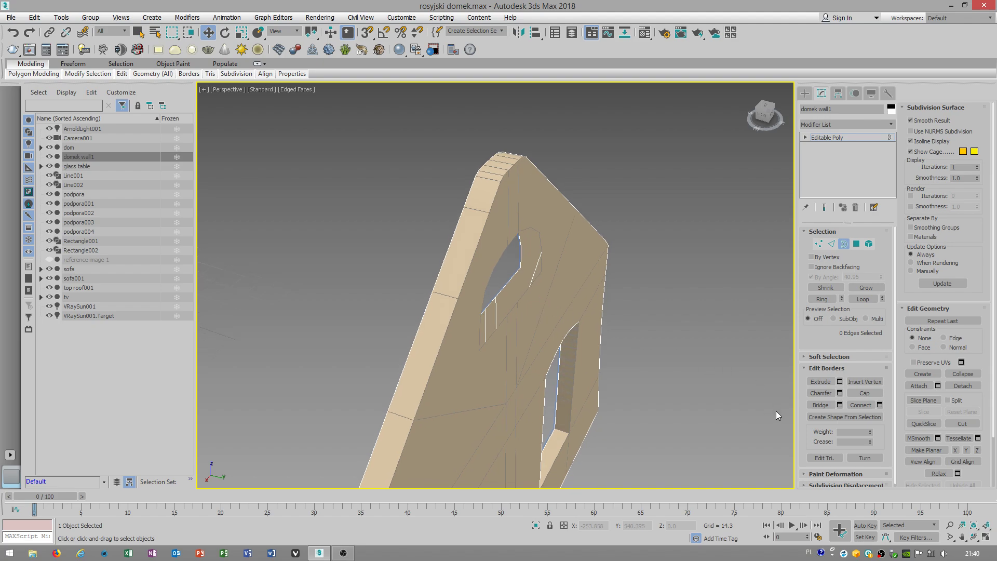
pyautogui.click(821, 404)
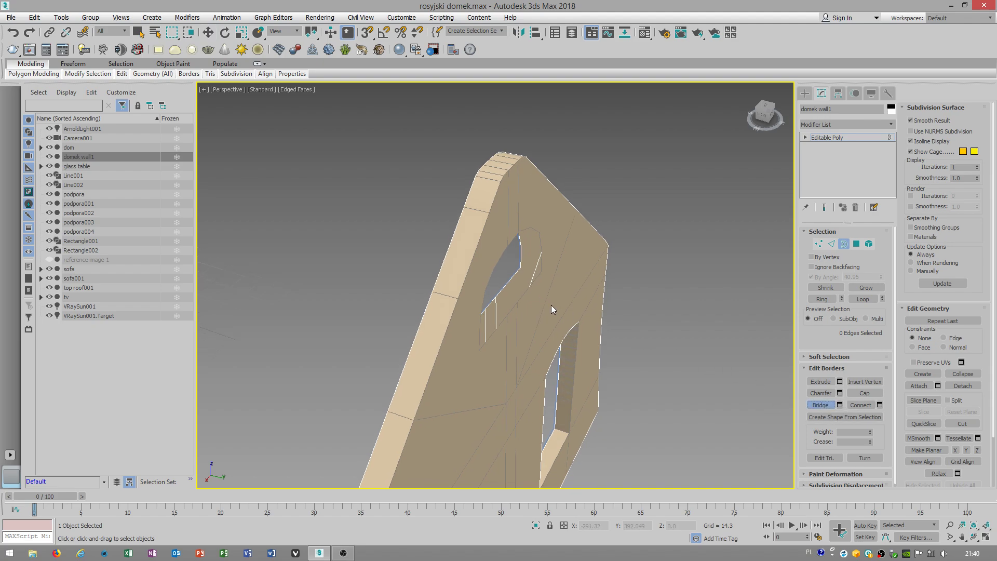
pyautogui.click(510, 283)
# Select the whole wall at element level to inspect the bridged shell, and leave the element level
pyautogui.click(869, 244)
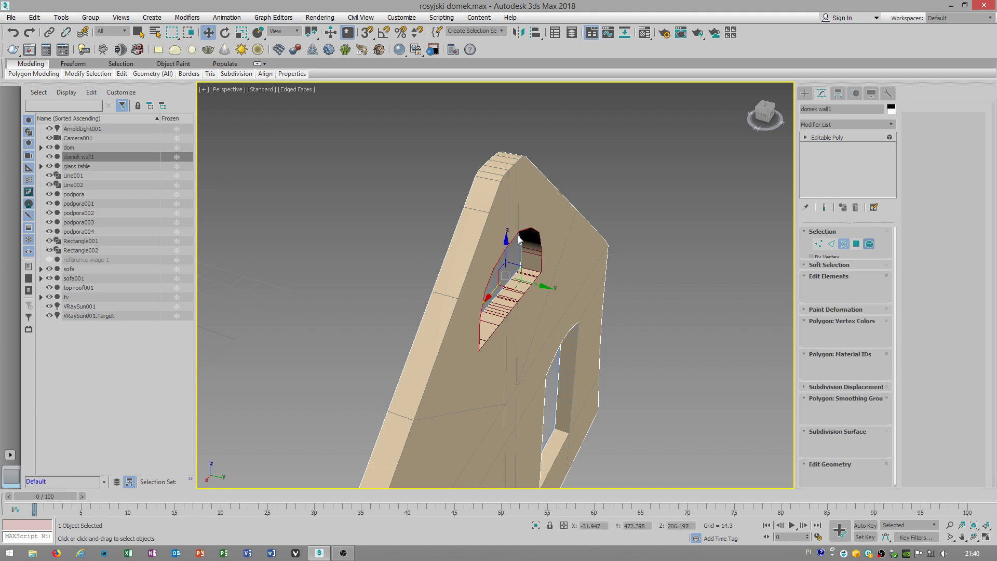
pyautogui.click(564, 246)
pyautogui.scroll(-5, 568, 300)
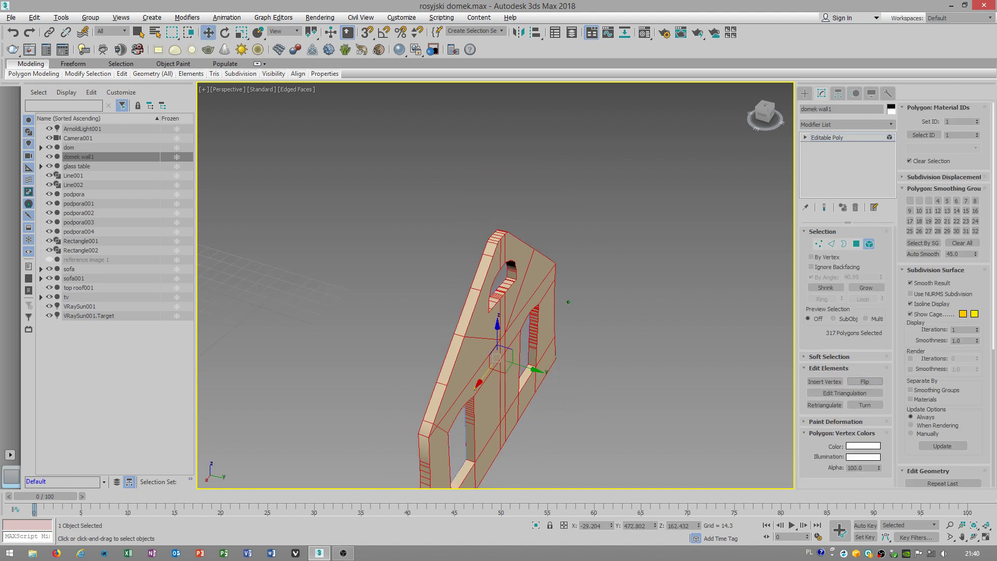
pyautogui.keyDown('alt'); pyautogui.moveTo(567, 300); pyautogui.dragTo(619, 233, button='middle'); pyautogui.keyUp('alt')
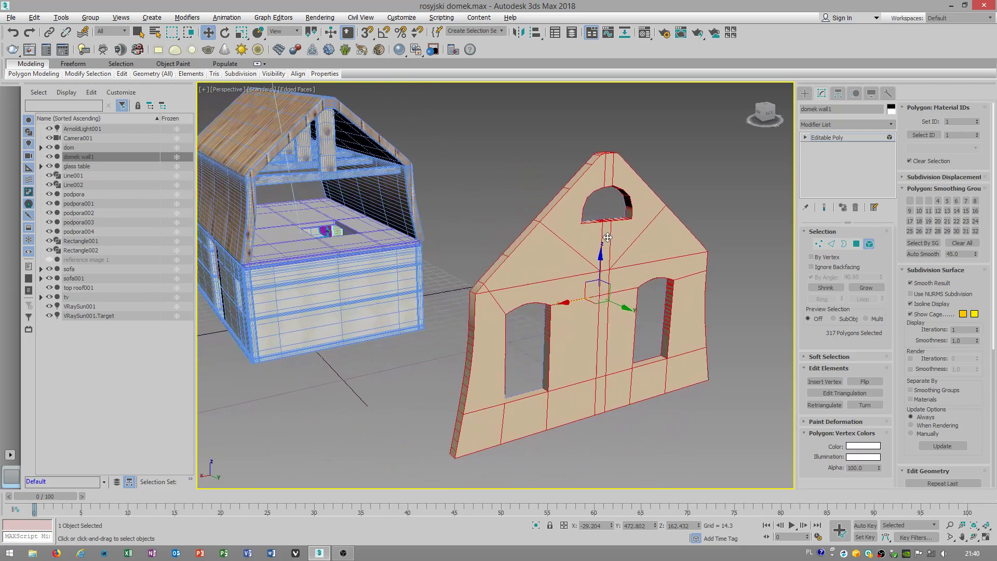
pyautogui.click(869, 244)
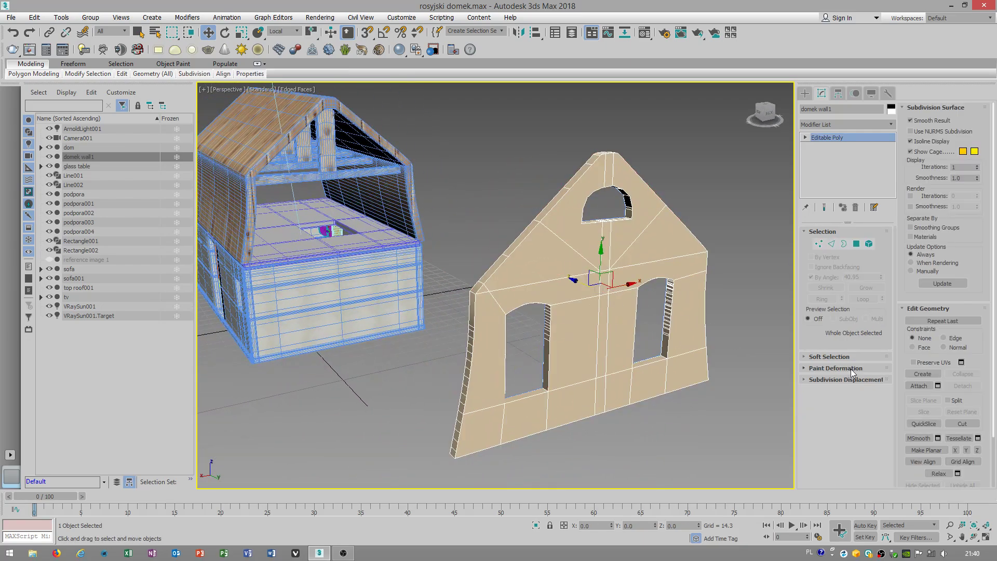
# Move the finished wall along its local Z axis to the open gable end of the house
pyautogui.keyDown('alt'); pyautogui.moveTo(556, 337); pyautogui.dragTo(555, 367, button='middle'); pyautogui.keyUp('alt')
pyautogui.moveTo(576, 285); pyautogui.dragTo(330, 229)
pyautogui.moveTo(330, 229); pyautogui.dragTo(612, 313, button='middle')
pyautogui.moveTo(584, 278); pyautogui.dragTo(368, 210)
pyautogui.keyDown('alt'); pyautogui.moveTo(445, 218); pyautogui.dragTo(530, 249, button='middle'); pyautogui.keyUp('alt')
pyautogui.scroll(6, 491, 260)
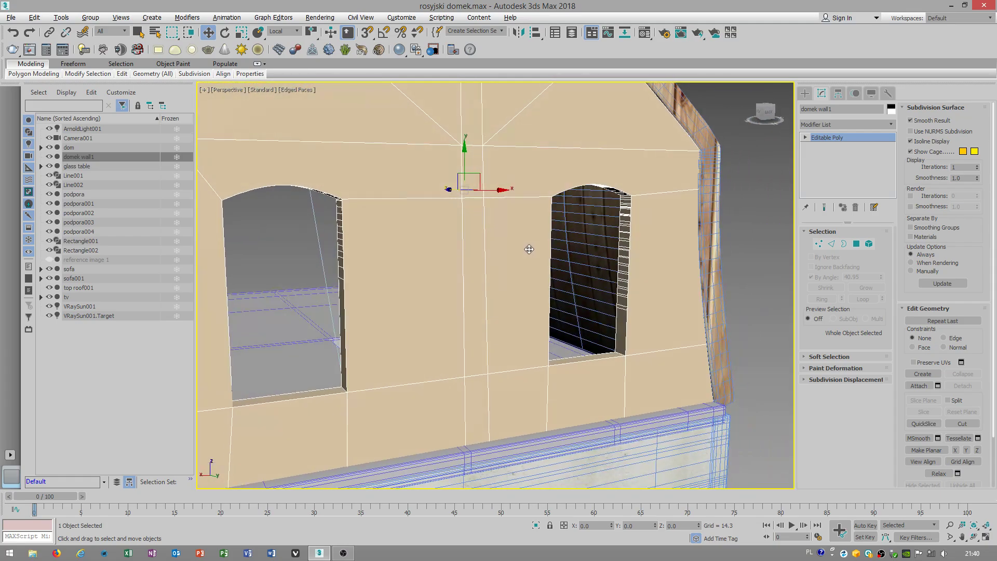
pyautogui.scroll(-5, 520, 248)
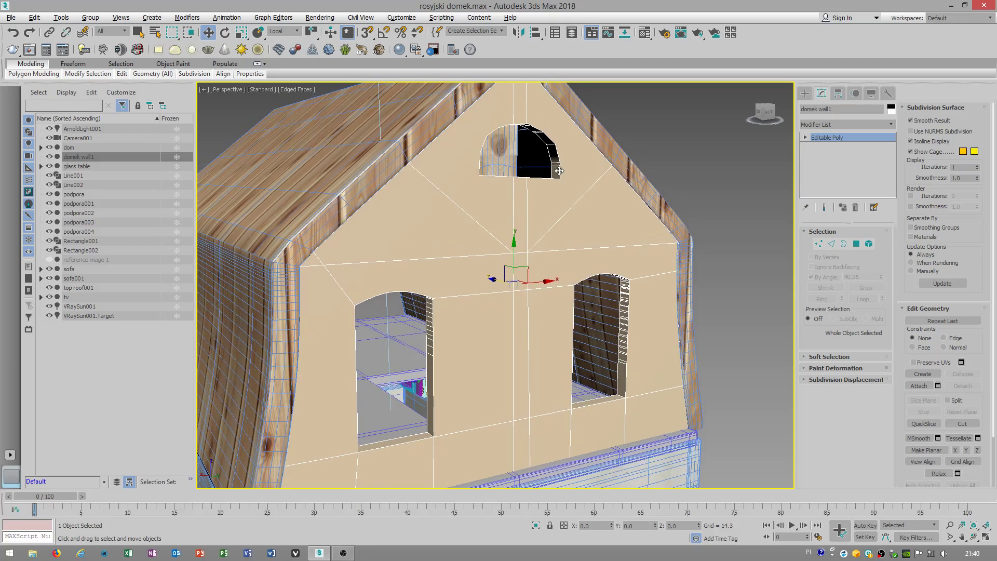
pyautogui.keyDown('alt'); pyautogui.moveTo(559, 171); pyautogui.dragTo(555, 208, button='middle'); pyautogui.keyUp('alt')
pyautogui.moveTo(503, 261); pyautogui.dragTo(628, 276)
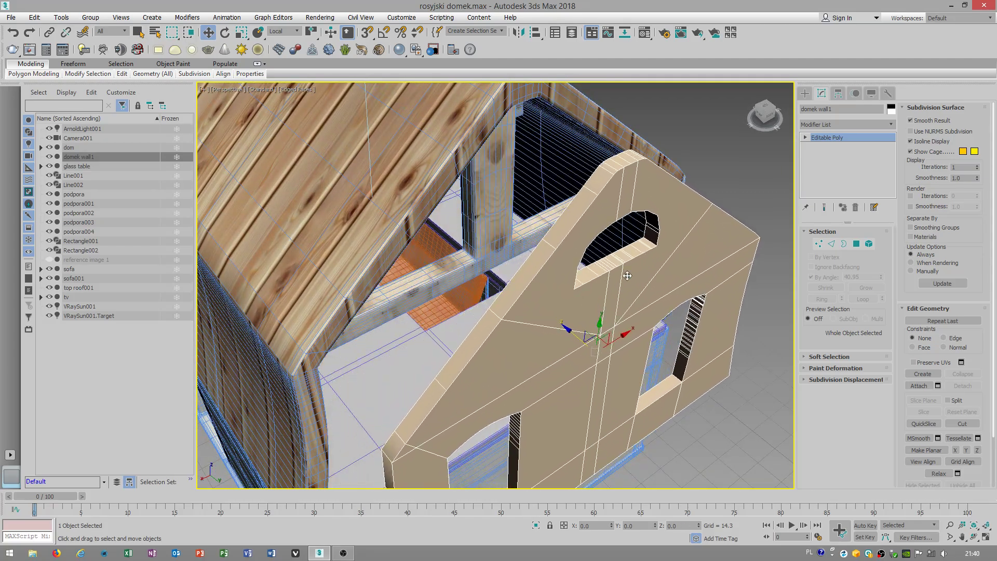
# Remove the two stray vertices on either side of the centre strip on the wall's front face
pyautogui.scroll(1, 672, 234)
pyautogui.keyDown('alt'); pyautogui.moveTo(671, 234); pyautogui.dragTo(667, 224, button='middle'); pyautogui.keyUp('alt')
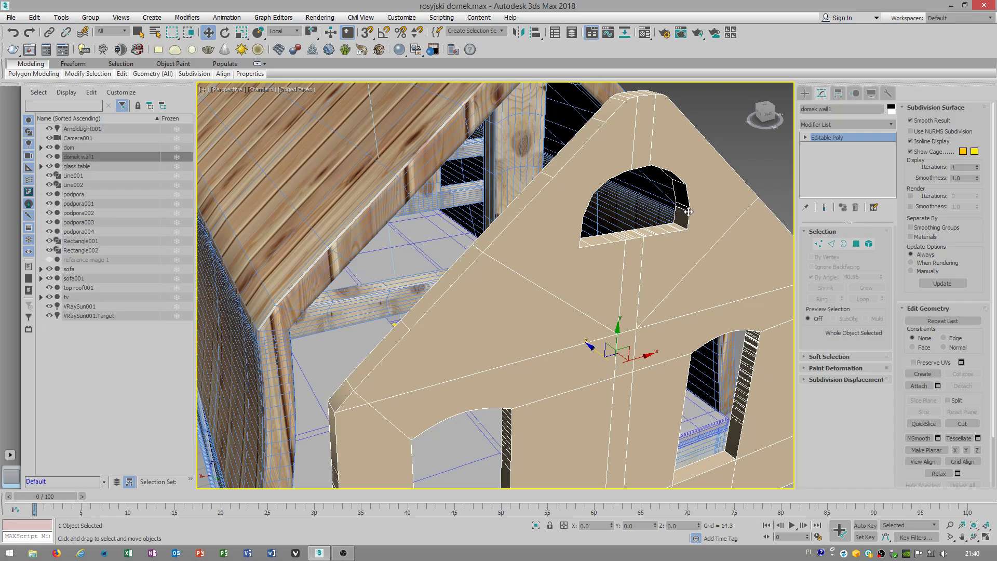
pyautogui.moveTo(693, 223); pyautogui.dragTo(606, 277, button='middle')
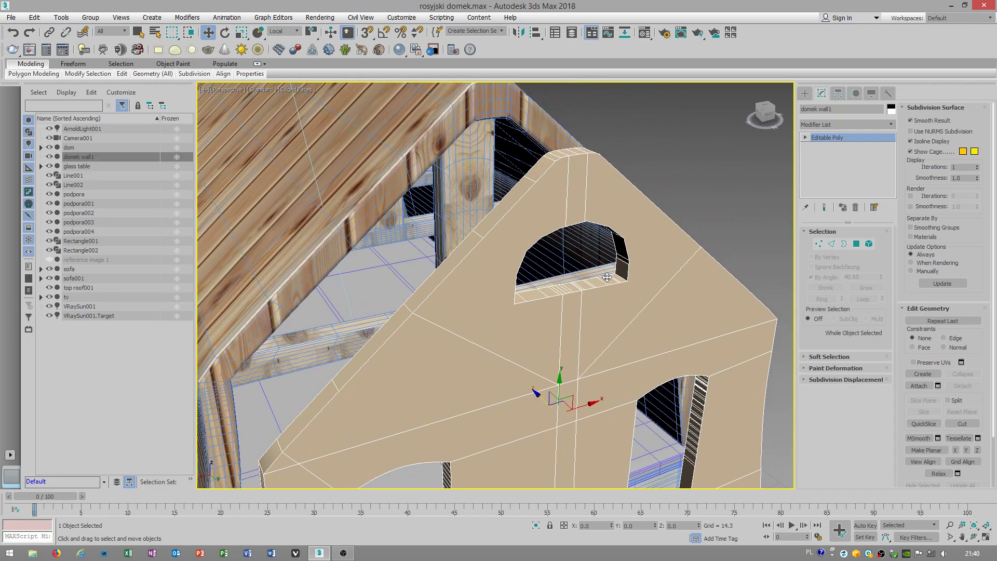
pyautogui.moveTo(605, 338); pyautogui.dragTo(607, 224, button='middle')
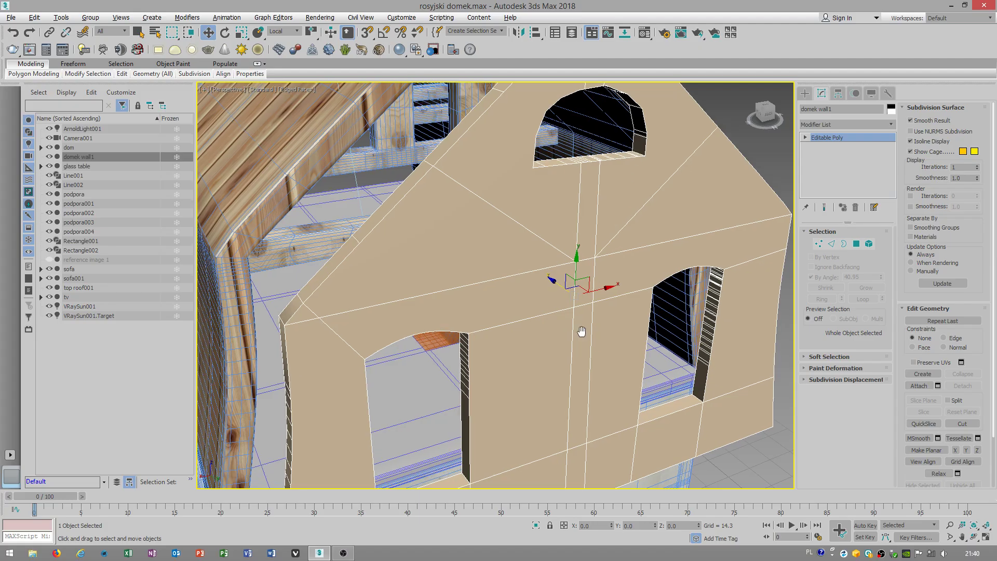
pyautogui.moveTo(581, 334); pyautogui.dragTo(558, 146, button='middle')
pyautogui.click(819, 243)
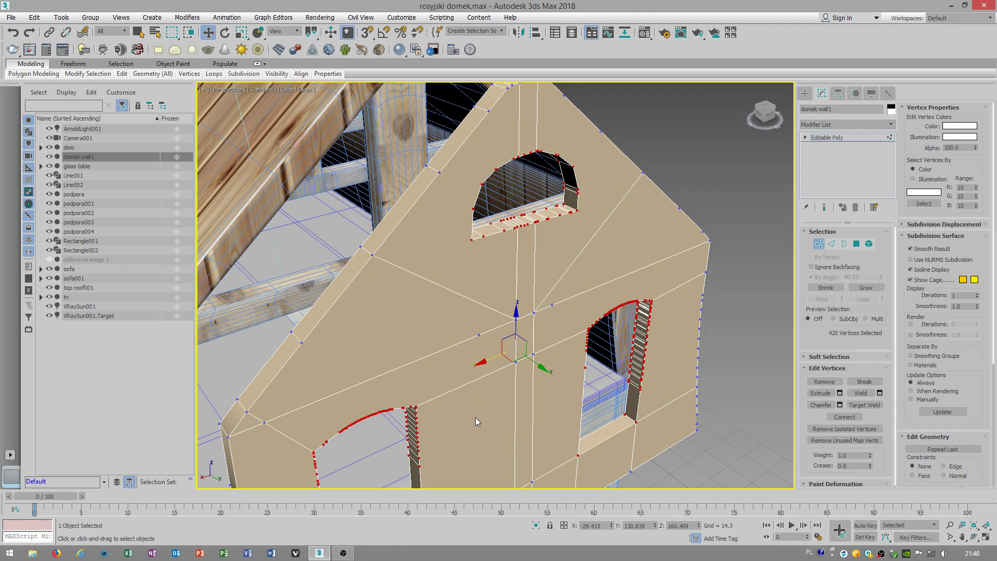
pyautogui.keyDown('alt'); pyautogui.moveTo(597, 403); pyautogui.dragTo(536, 256, button='middle'); pyautogui.keyUp('alt')
pyautogui.click(539, 248)
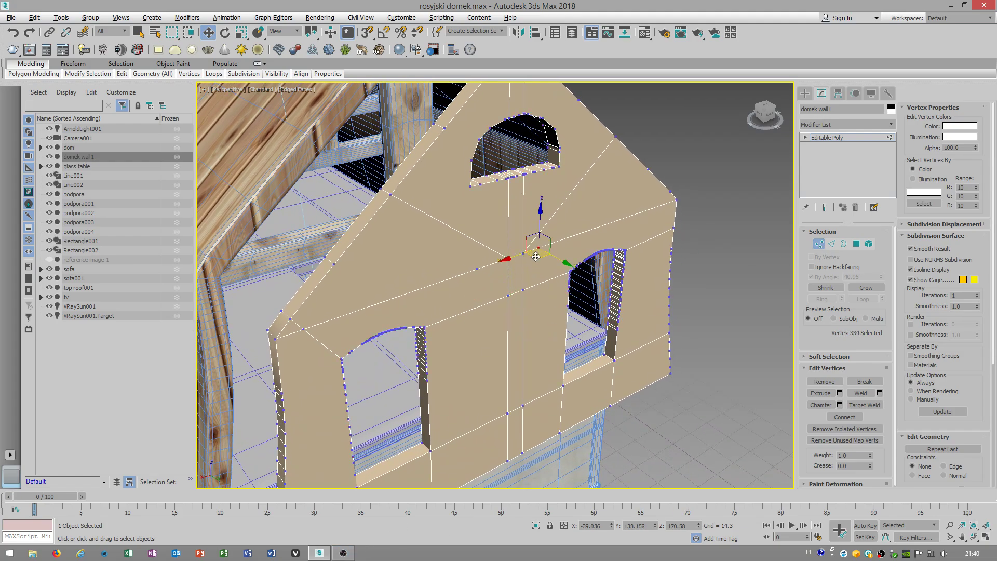
pyautogui.keyDown('ctrl'); pyautogui.click(477, 270); pyautogui.keyUp('ctrl')
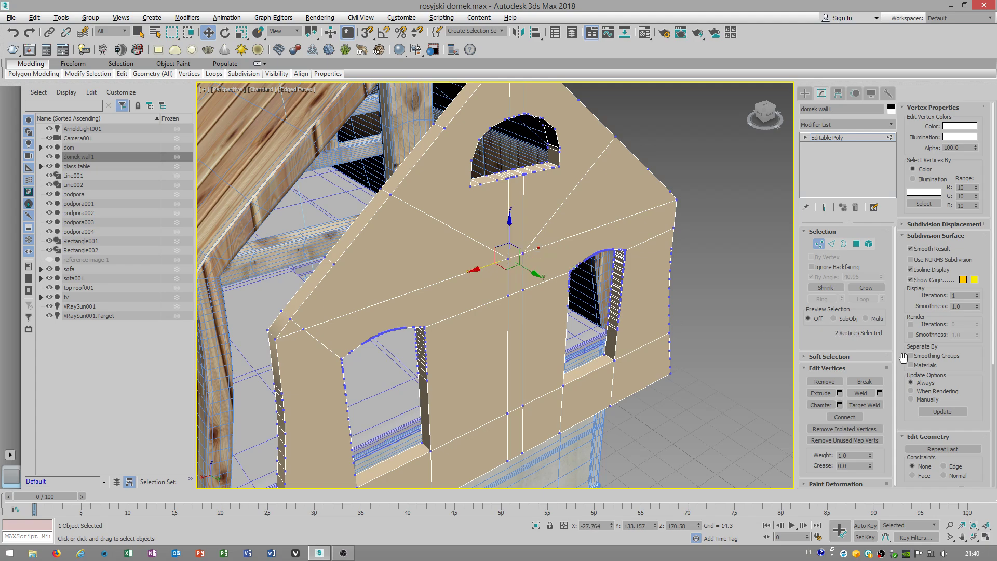
pyautogui.click(827, 381)
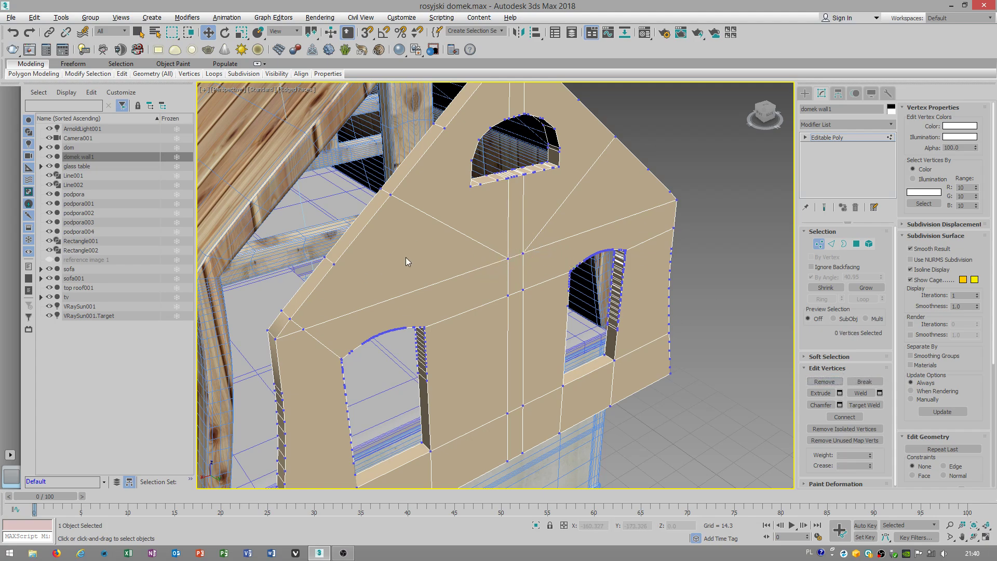
# Dismiss the Macrium Reflect window and cut an edge from the vertex on the wall's right slope to the arched upper window
pyautogui.moveTo(462, 219)
pyautogui.keyDown('alt'); pyautogui.mouseDown(button='middle')
pyautogui.moveTo(481, 252)
pyautogui.moveTo(437, 239)
pyautogui.moveTo(438, 220)
pyautogui.moveTo(471, 247)
pyautogui.mouseUp(button='middle'); pyautogui.keyUp('alt')
pyautogui.moveTo(470, 246); pyautogui.dragTo(478, 317, button='middle')
pyautogui.rightClick(558, 205)
pyautogui.click(537, 105)
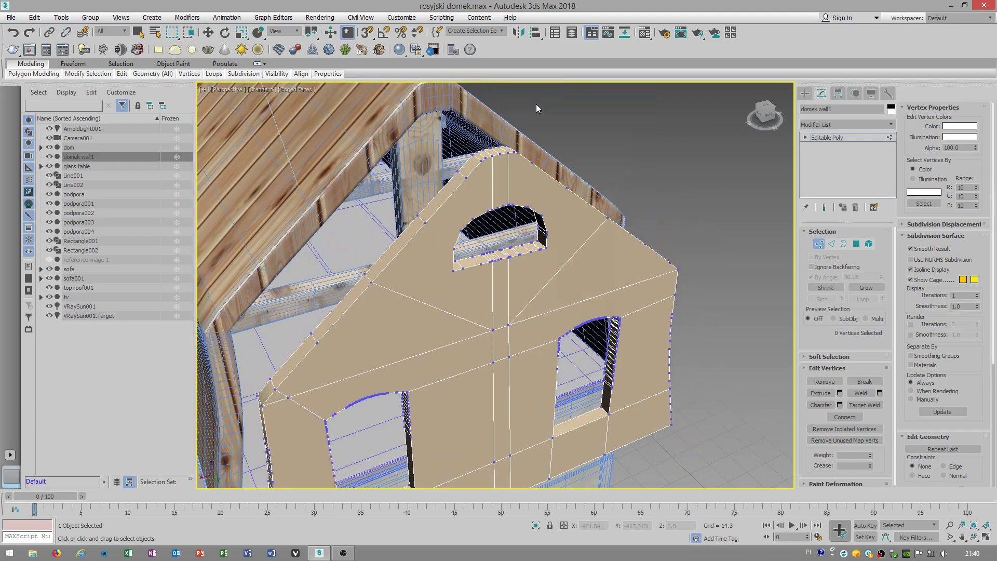
pyautogui.click(549, 314)
pyautogui.click(609, 433)
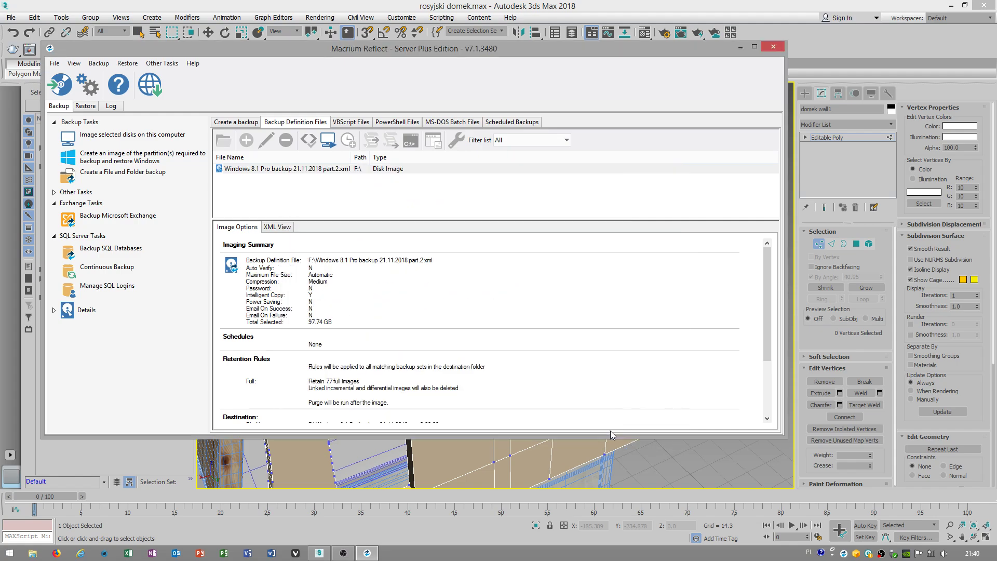
pyautogui.click(768, 49)
pyautogui.scroll(5, 569, 225)
pyautogui.scroll(1, 576, 233)
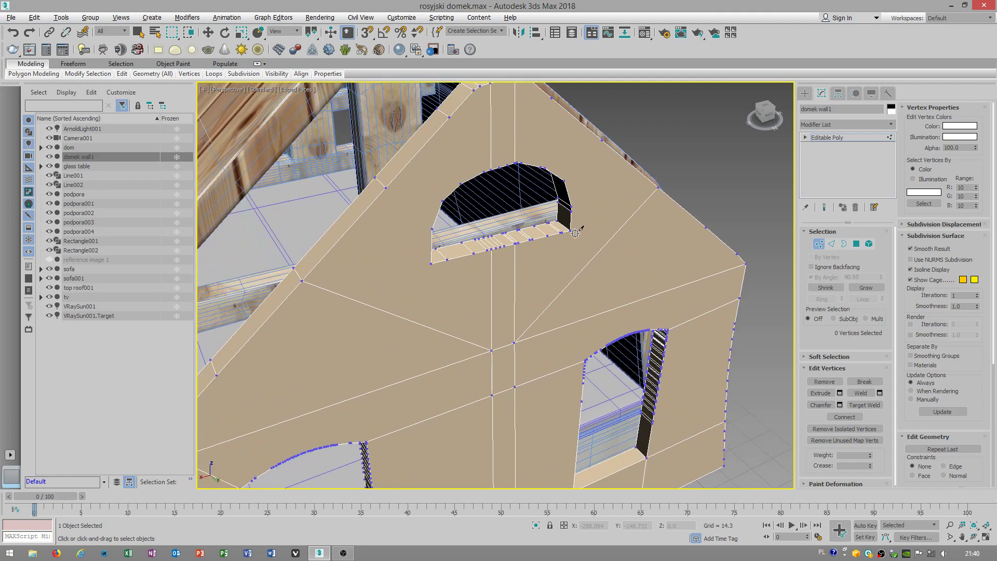
pyautogui.click(602, 140)
# Try to cut an edge from the left side of the arched upper window to the left slope, and undo it
pyautogui.click(441, 198)
pyautogui.rightClick(384, 189)
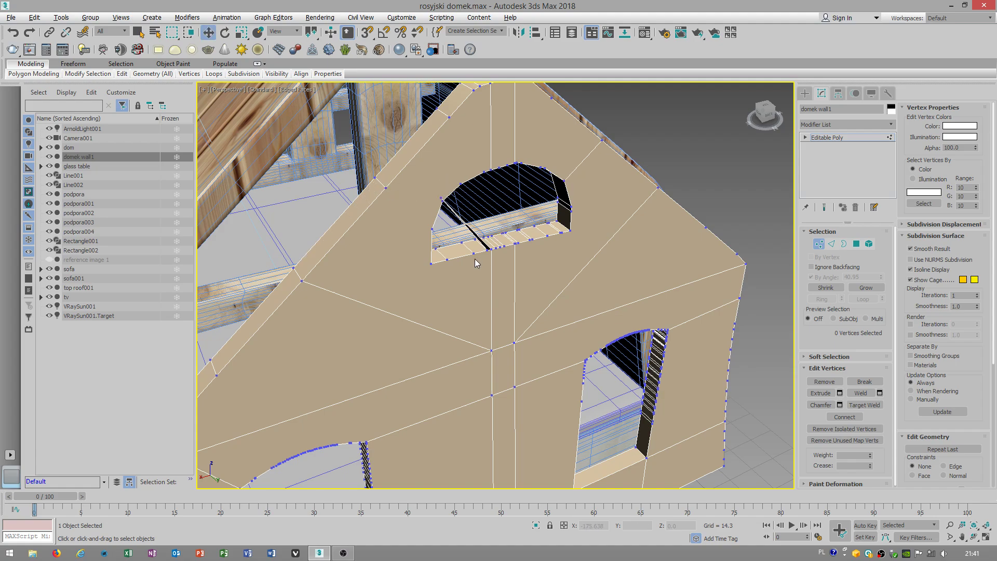
pyautogui.hotkey('ctrl', 'z')
# Cut an edge from the vertex on the wall's left slope to the left side of the arched upper window
pyautogui.rightClick(446, 203)
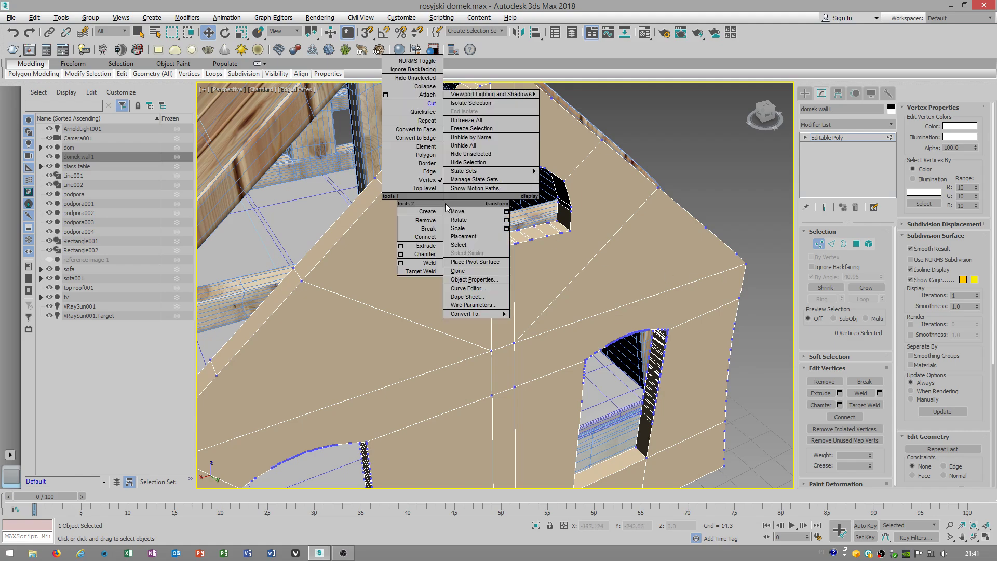
pyautogui.click(421, 115)
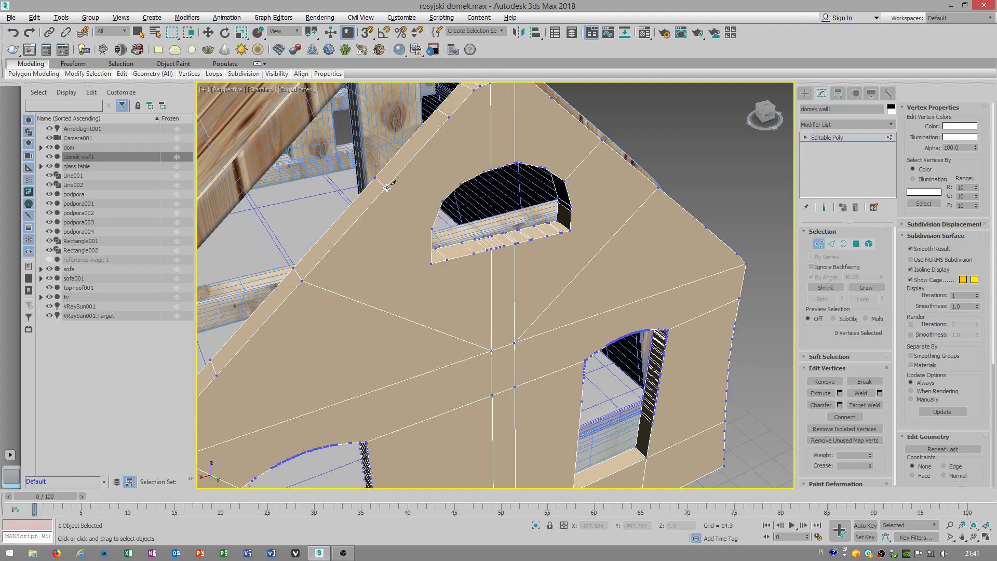
pyautogui.click(387, 189)
pyautogui.click(441, 202)
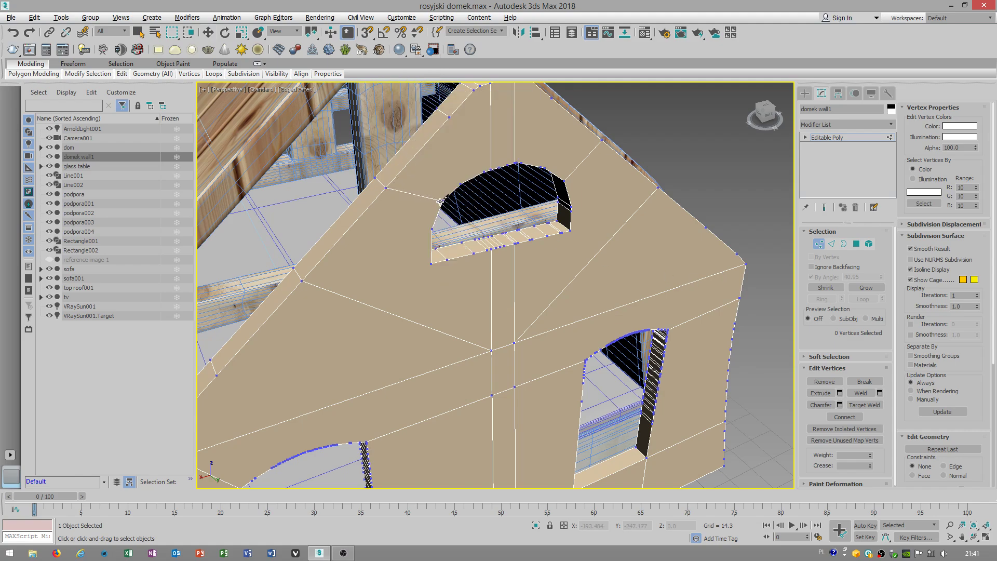
# Cut edges from the arched upper window's two lower corners to the nearest left and right slope vertices, and leave vertex editing
pyautogui.click(430, 263)
pyautogui.click(571, 230)
pyautogui.keyDown('alt'); pyautogui.moveTo(659, 186); pyautogui.dragTo(475, 288, button='middle'); pyautogui.keyUp('alt')
pyautogui.rightClick(475, 287)
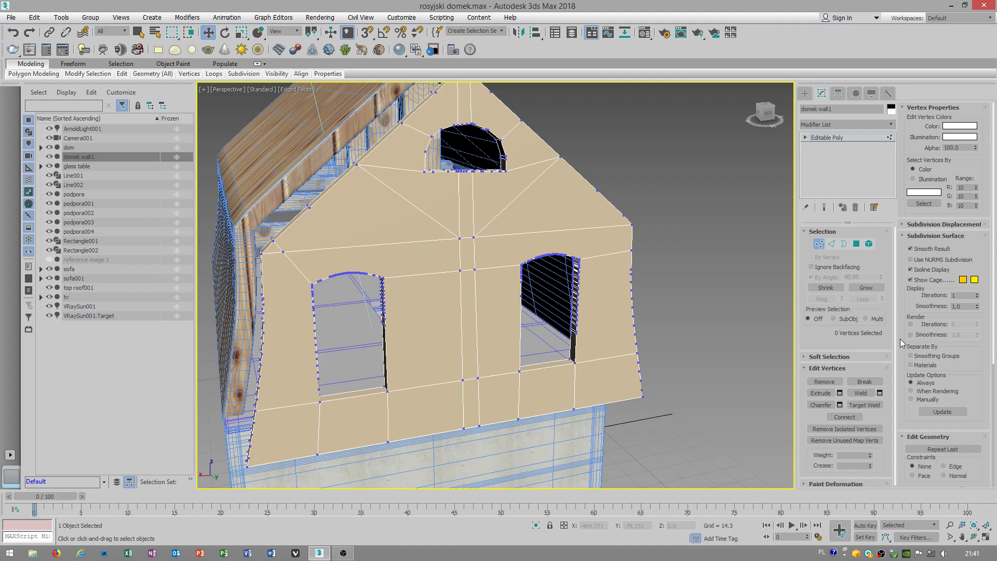
pyautogui.click(819, 244)
# Open This PC in File Explorer and examine the free space on the drives
pyautogui.press('super')
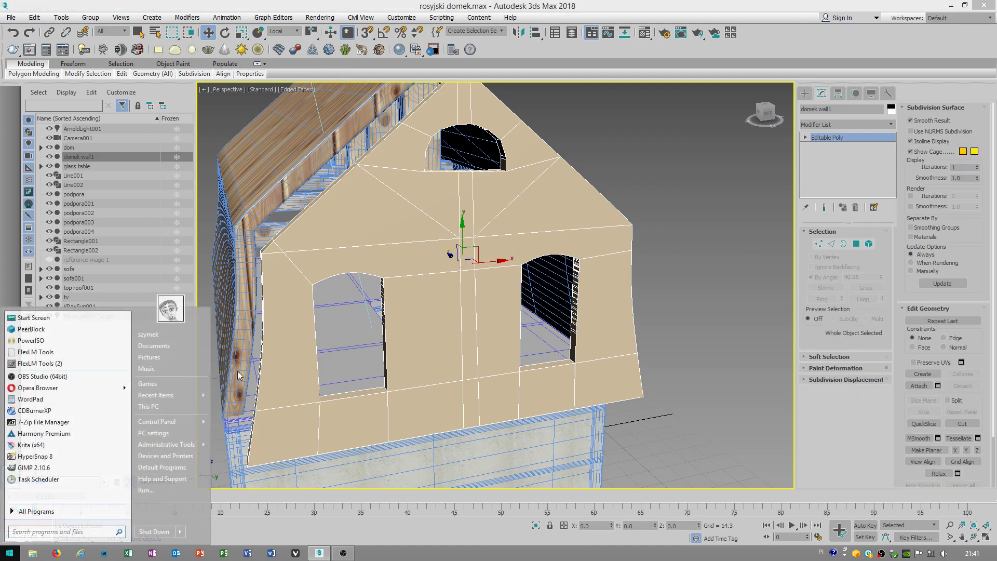
pyautogui.click(175, 405)
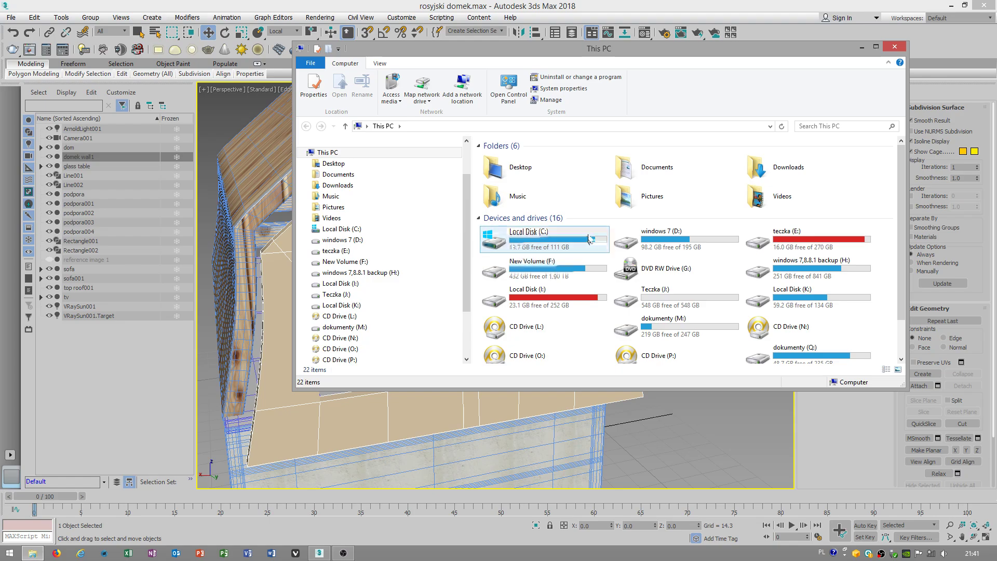
pyautogui.scroll(-1, 761, 335)
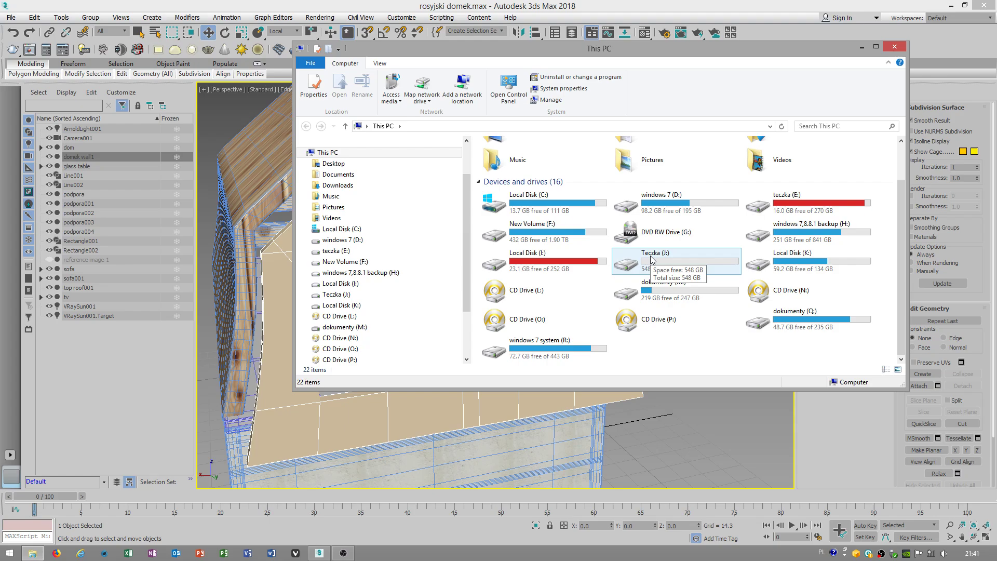
# Look through the installed programs down to the Macrium Reflect entry, and minimize the This PC window
pyautogui.click(9, 553)
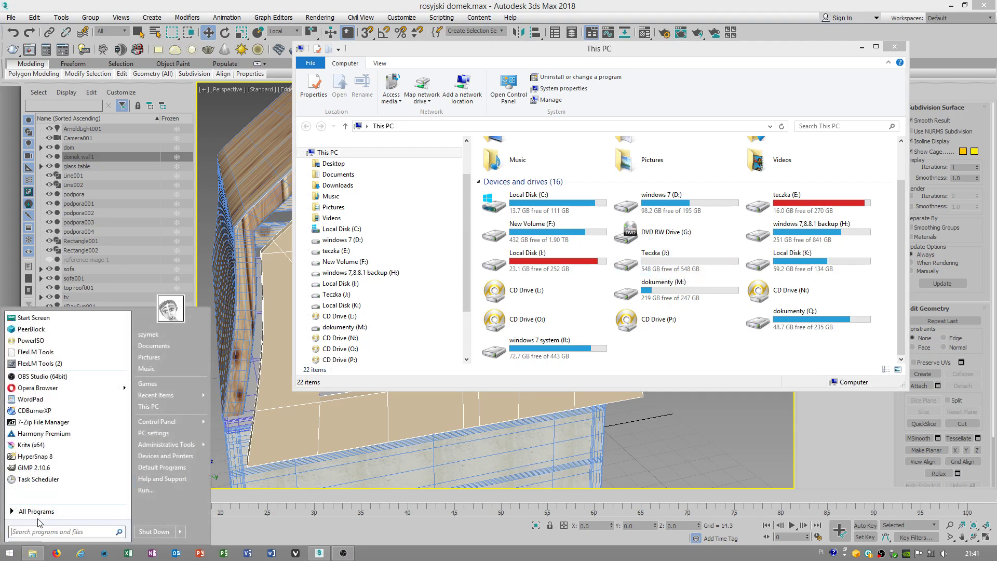
pyautogui.click(35, 512)
pyautogui.scroll(-6, 70, 401)
pyautogui.scroll(-10, 70, 402)
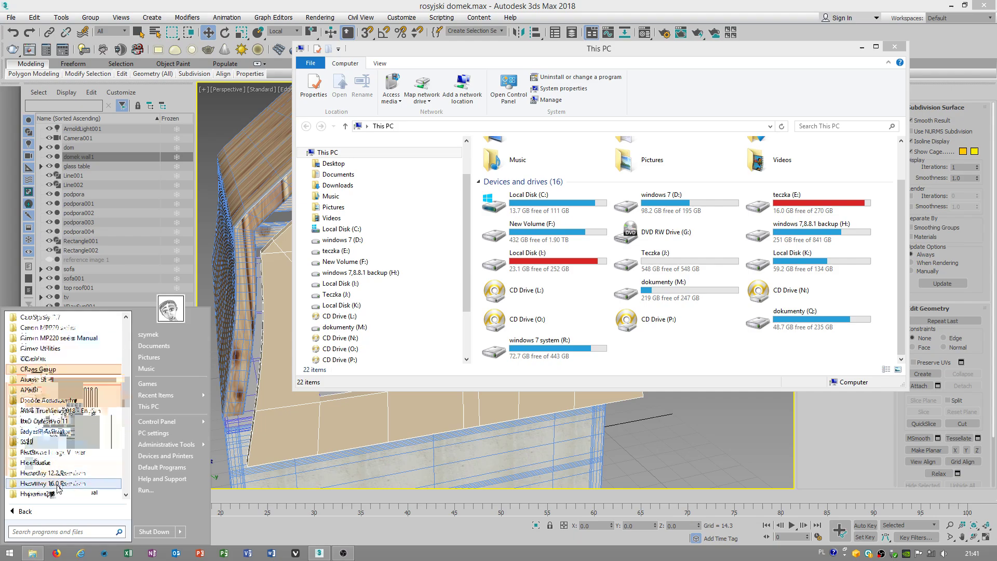
pyautogui.scroll(-3, 53, 475)
pyautogui.click(53, 482)
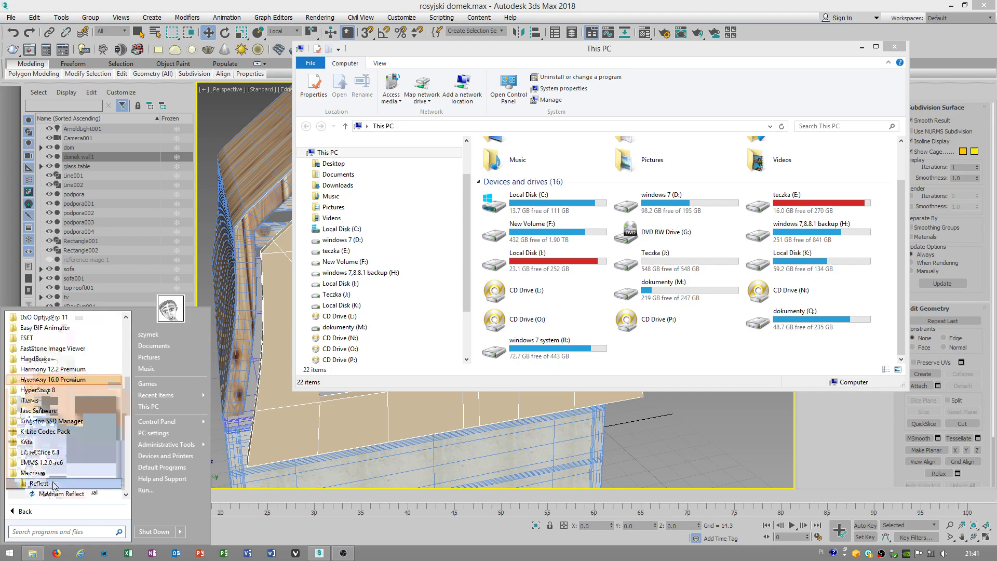
pyautogui.scroll(-1, 64, 487)
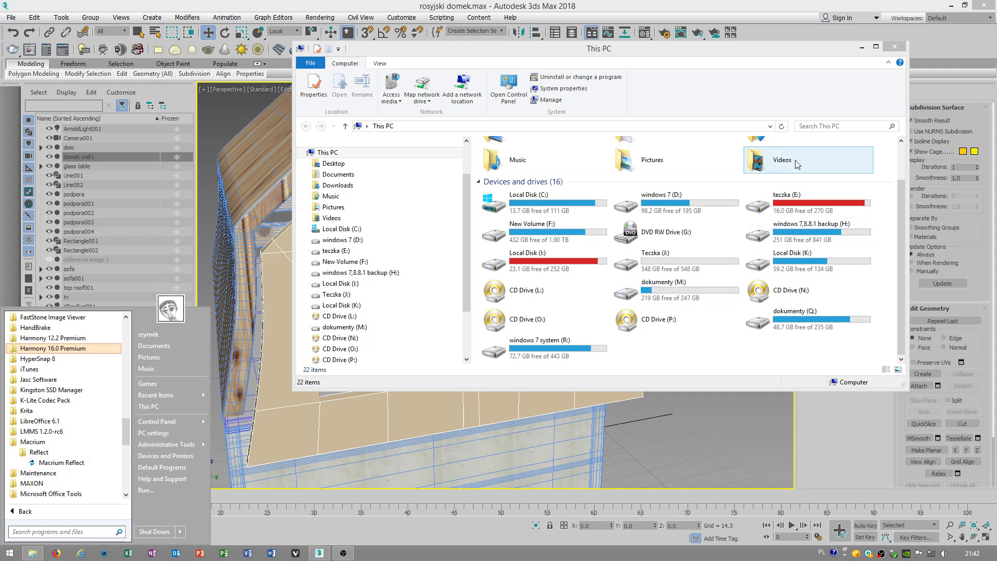
pyautogui.click(863, 48)
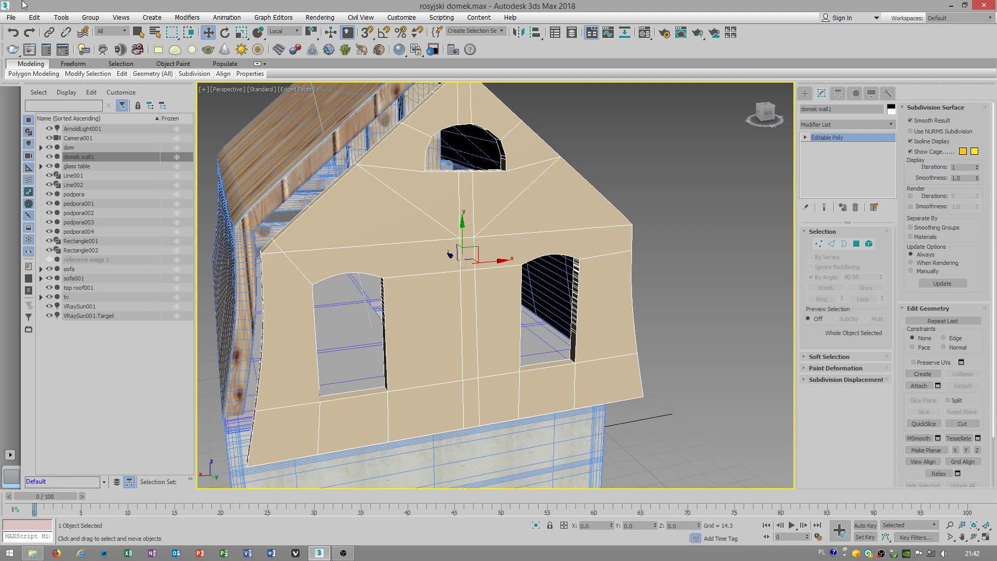
# Save the house scene under its existing file name
pyautogui.click(11, 17)
pyautogui.click(29, 97)
pyautogui.moveTo(482, 291)
pyautogui.keyDown('alt'); pyautogui.mouseDown(button='middle')
pyautogui.moveTo(458, 267)
pyautogui.moveTo(477, 276)
pyautogui.mouseUp(button='middle'); pyautogui.keyUp('alt')
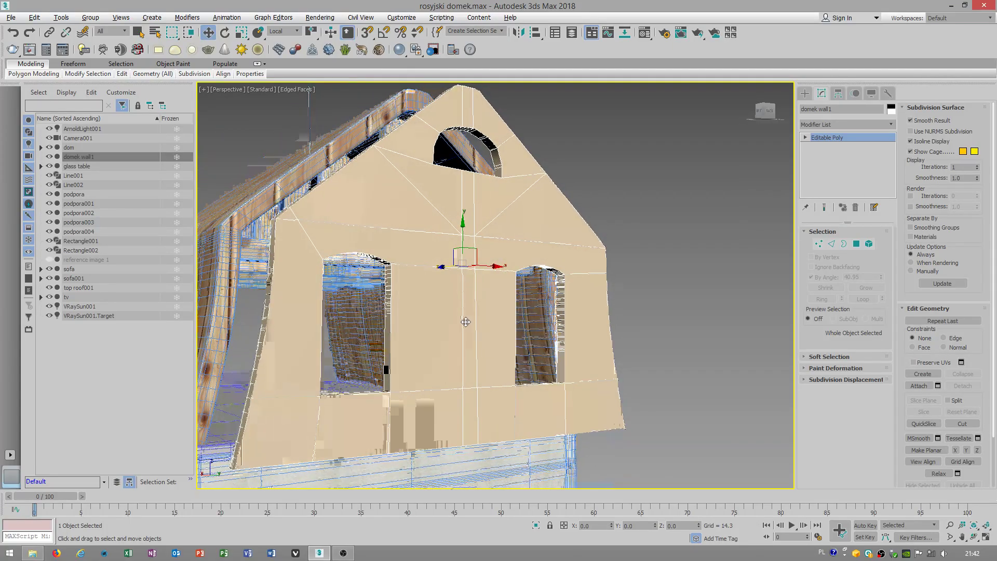